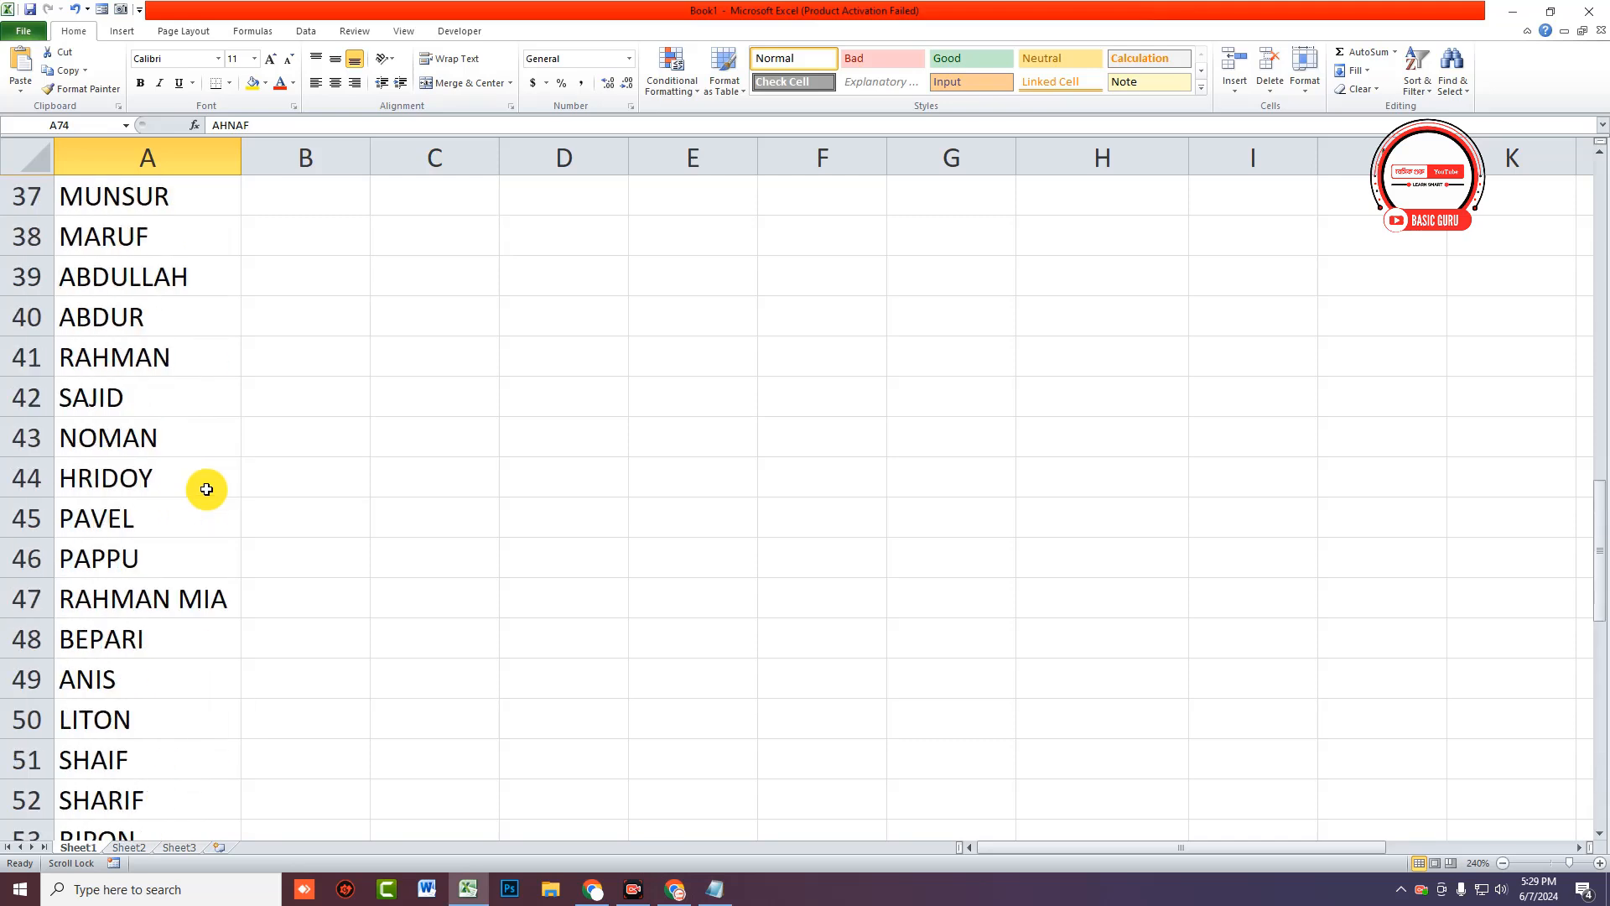
# Step: Select cell B1 beside the first name and scroll the sheet to look over the list
pyautogui.click(282, 206)
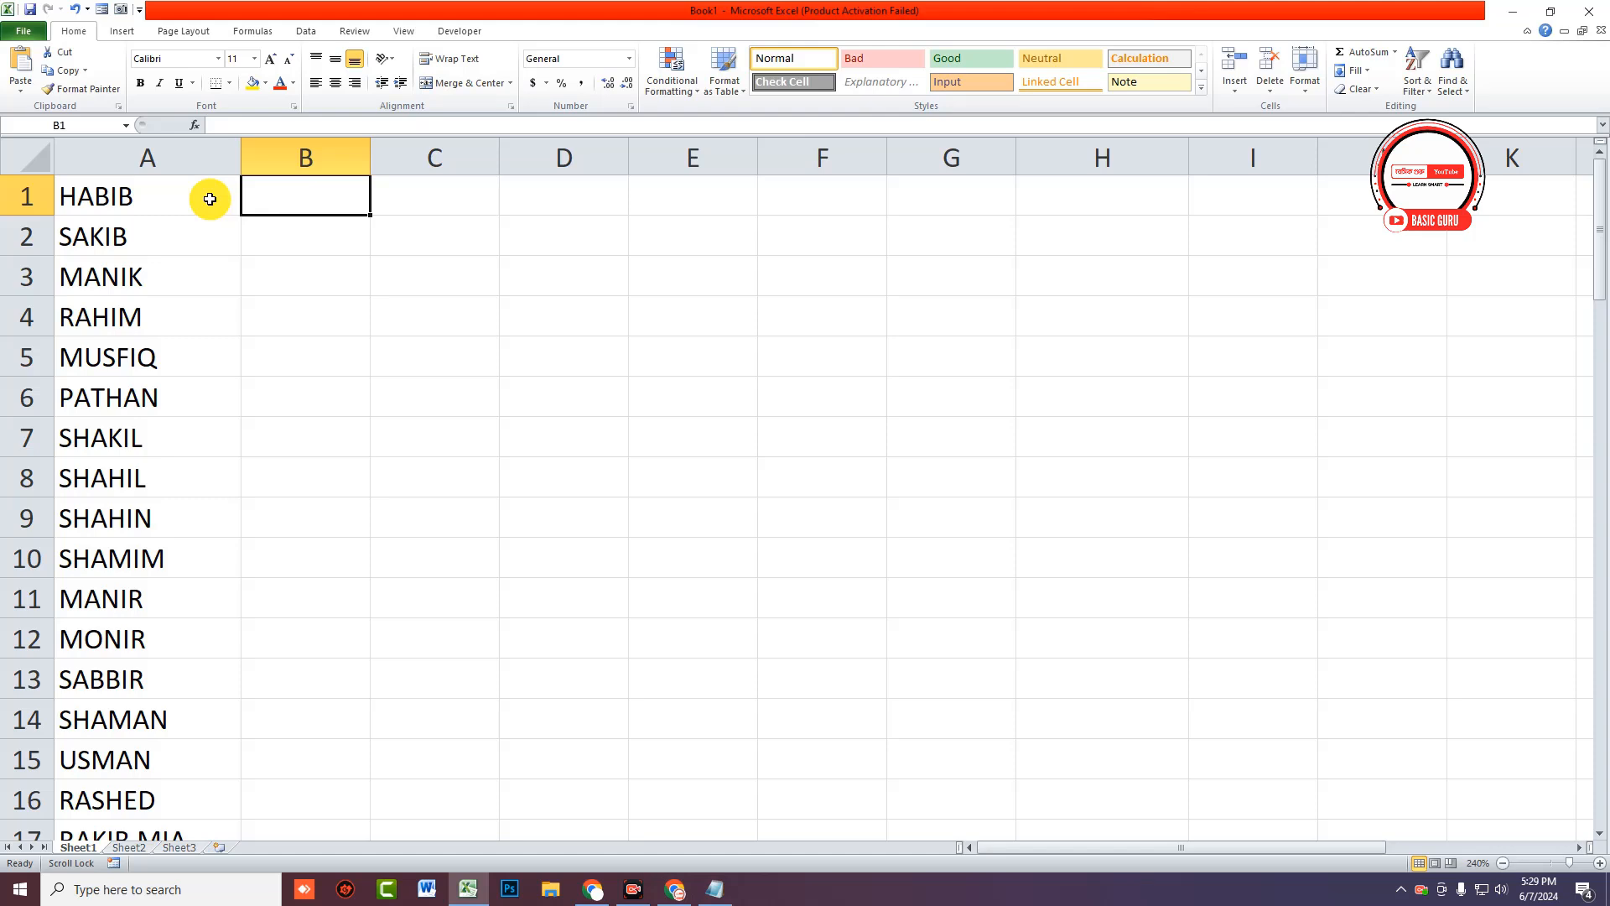
pyautogui.click(292, 194)
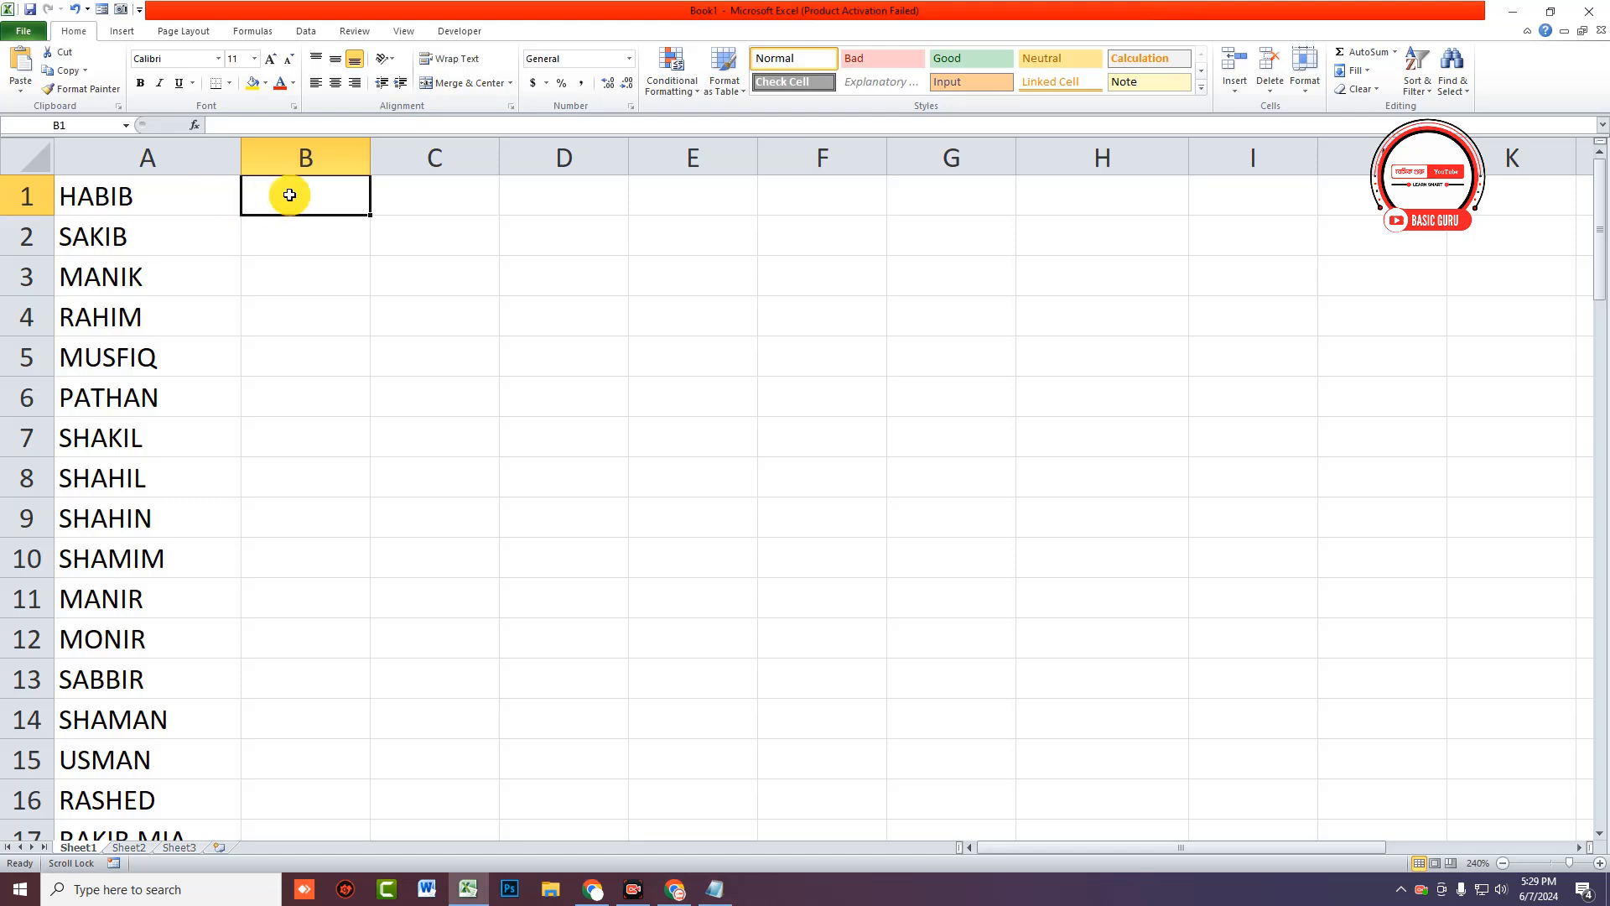
pyautogui.scroll(-5, 182, 218)
pyautogui.scroll(-19, 182, 223)
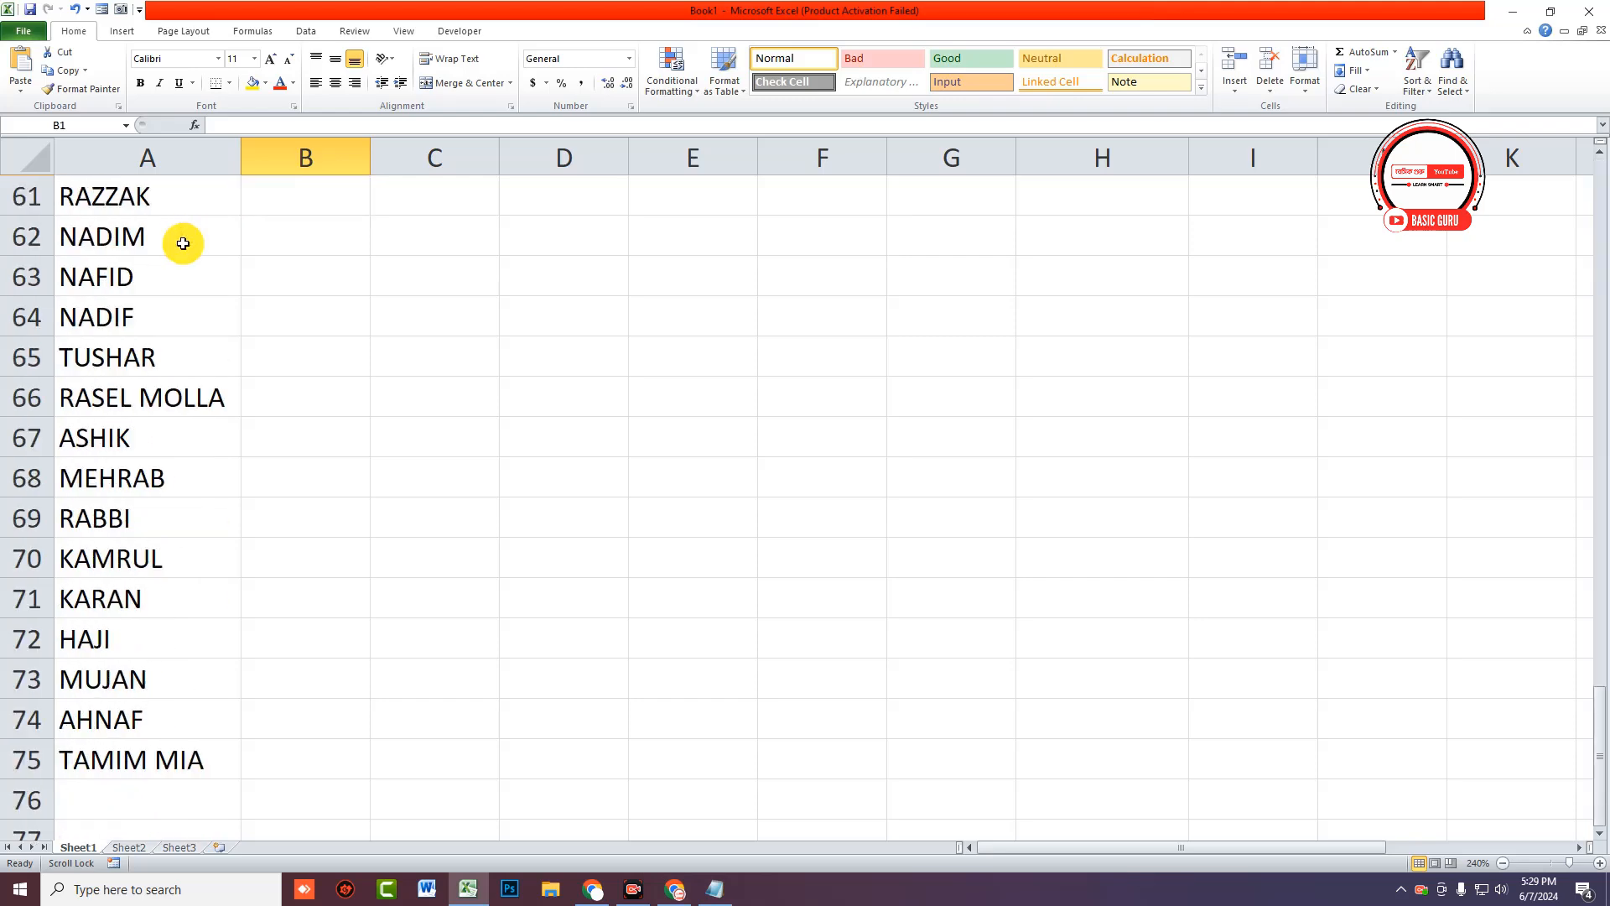
pyautogui.scroll(20, 348, 376)
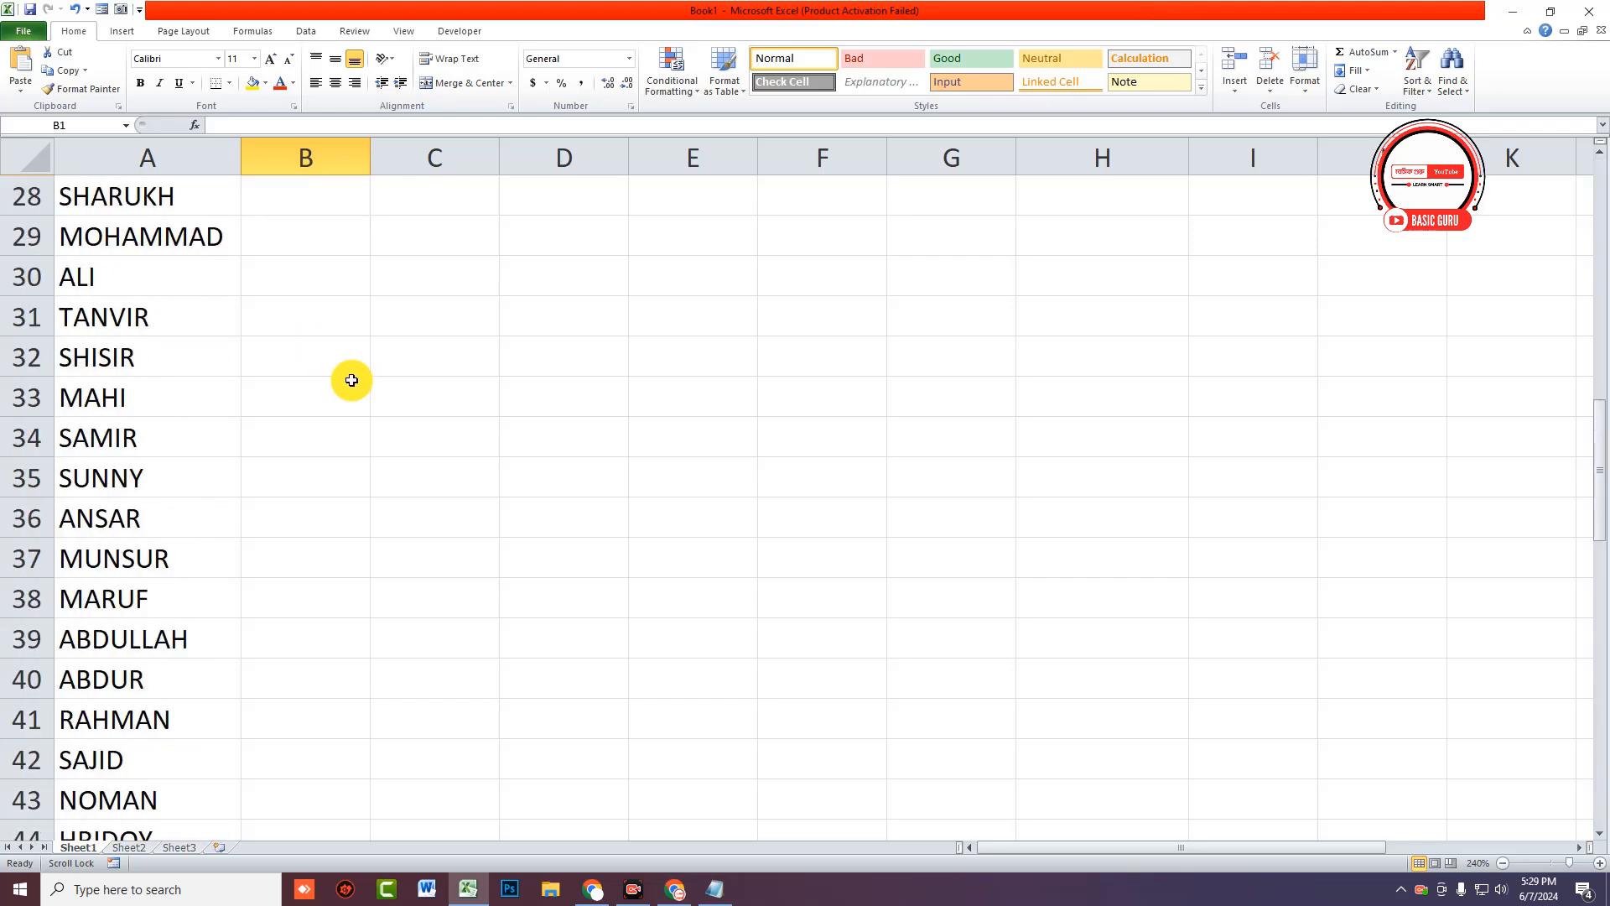
pyautogui.click(316, 195)
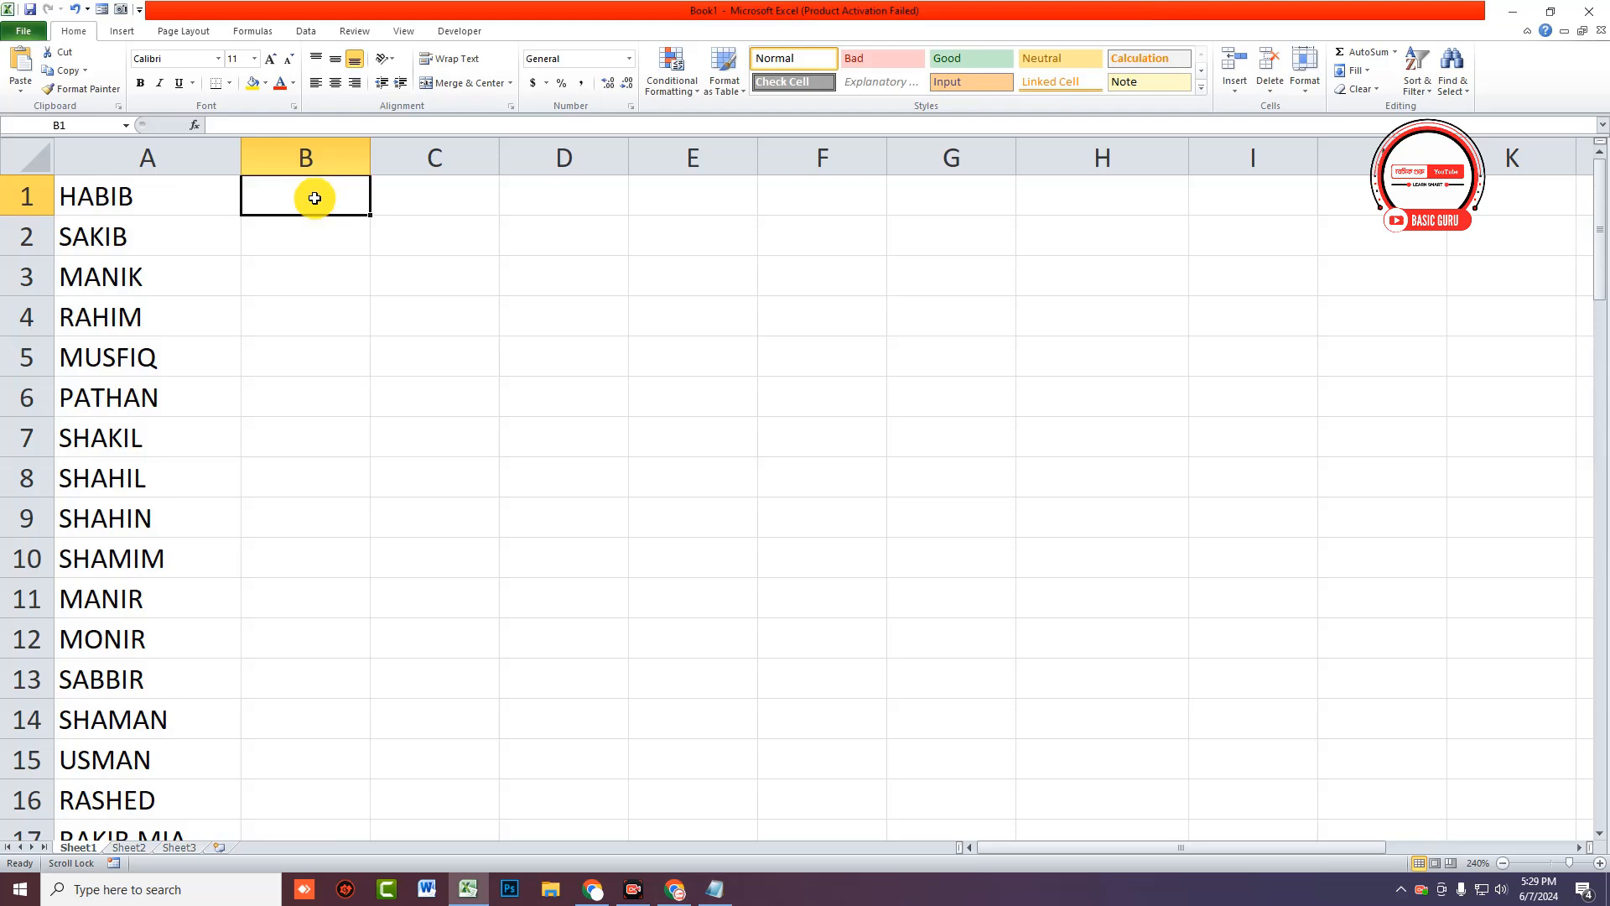
pyautogui.click(278, 202)
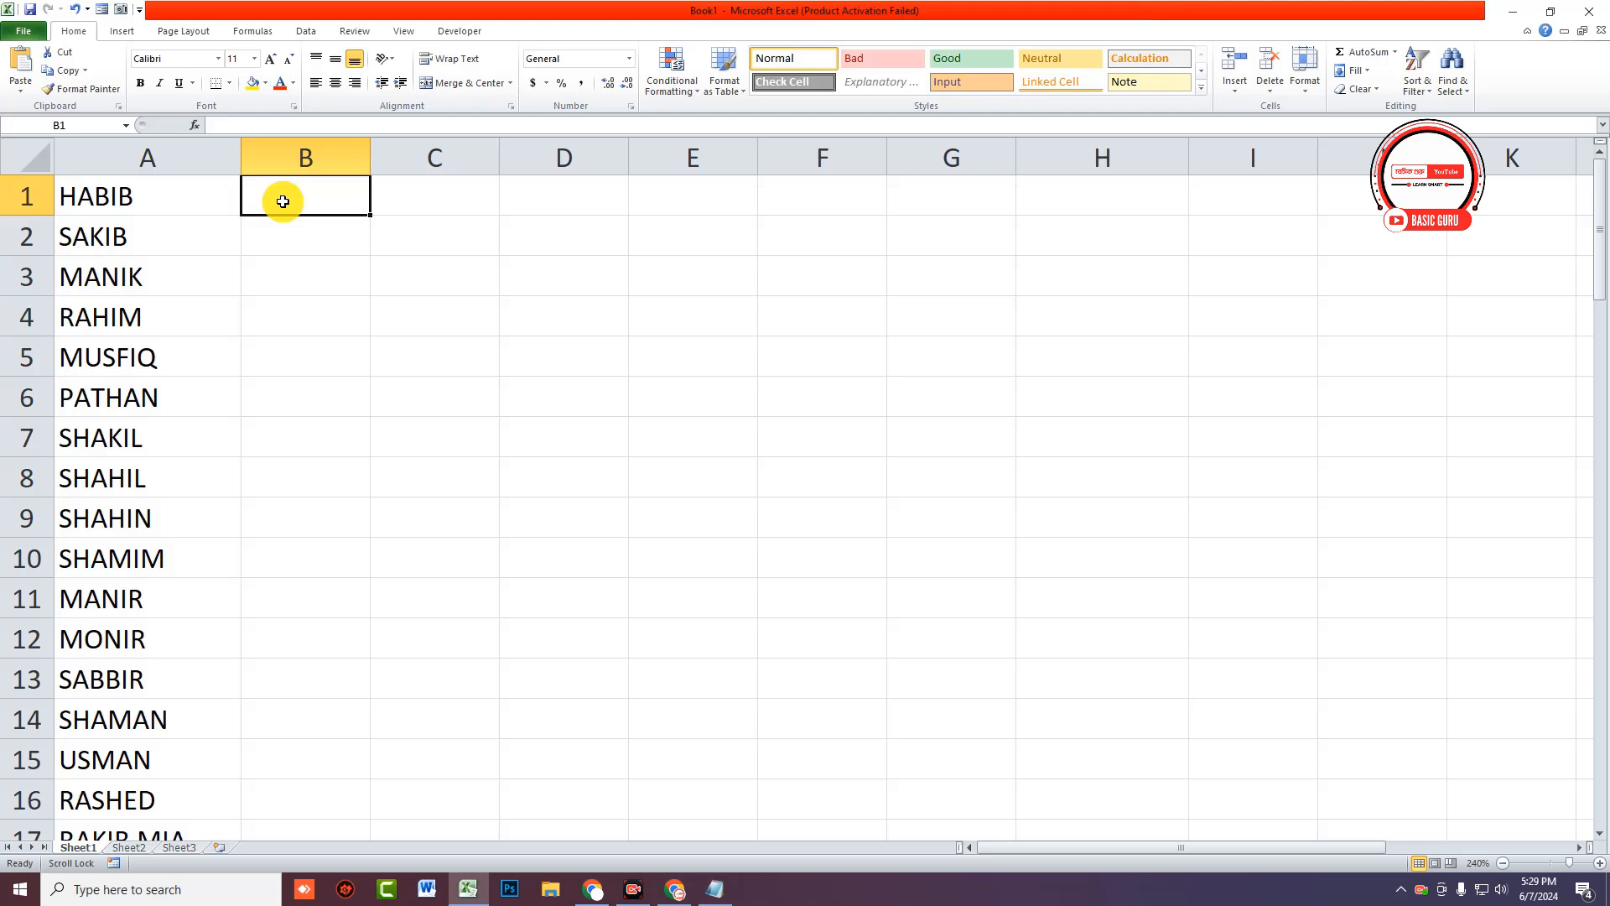
# Step: Check cell A1 (HABIB) and the first eleven names in column A, then return to B1
pyautogui.click(202, 210)
pyautogui.click(288, 204)
pyautogui.click(234, 214)
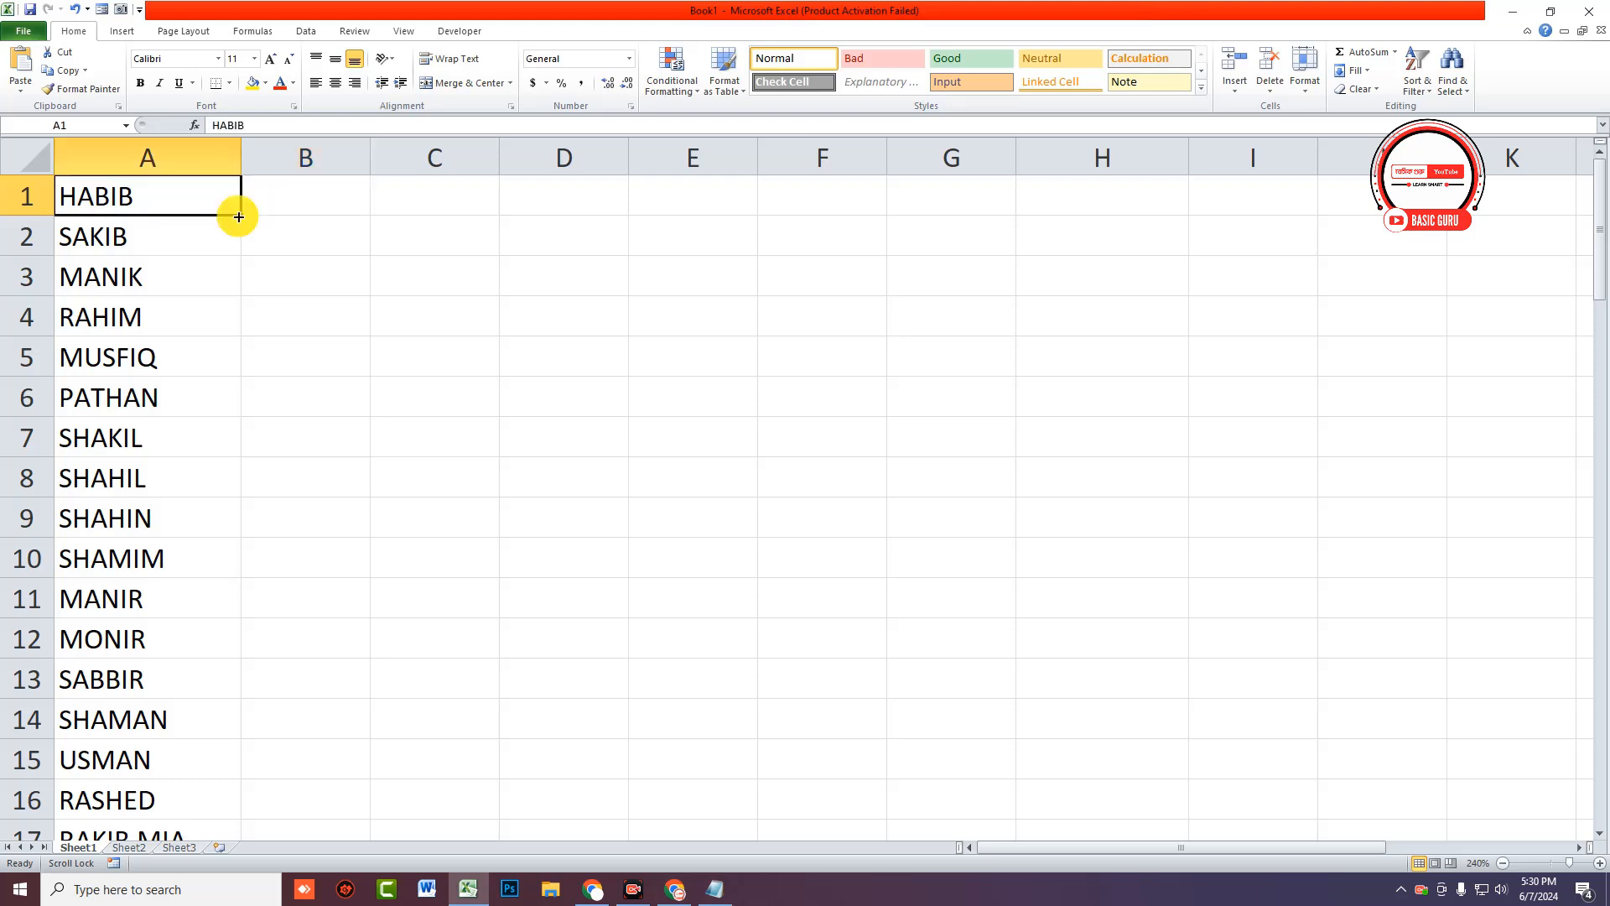
pyautogui.click(278, 201)
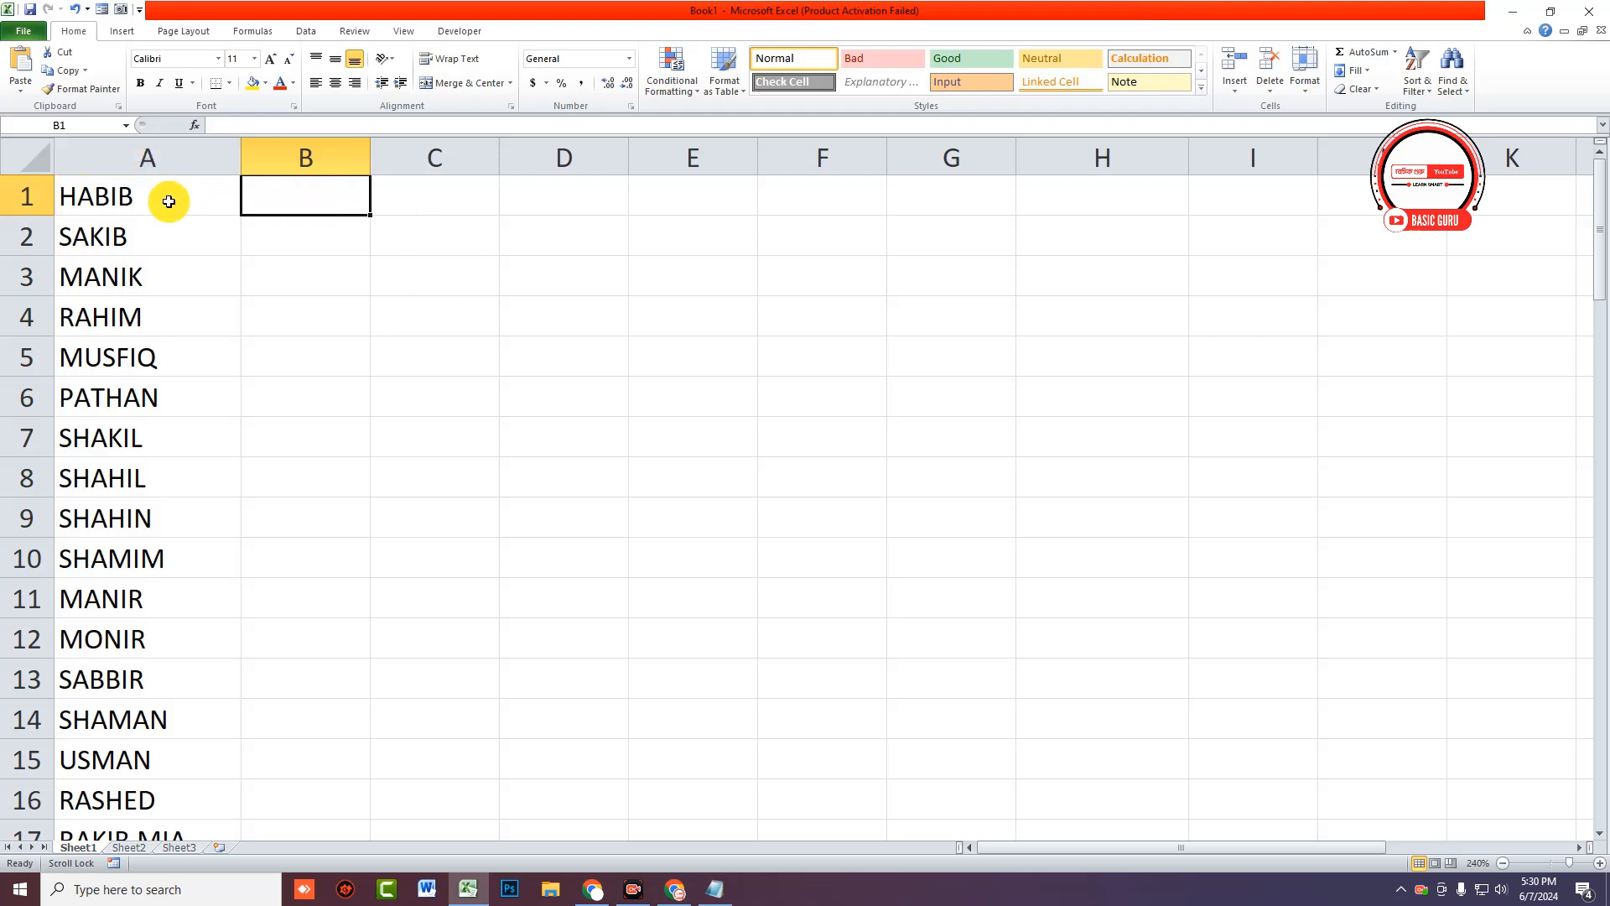
pyautogui.moveTo(178, 195); pyautogui.dragTo(185, 596)
pyautogui.click(304, 200)
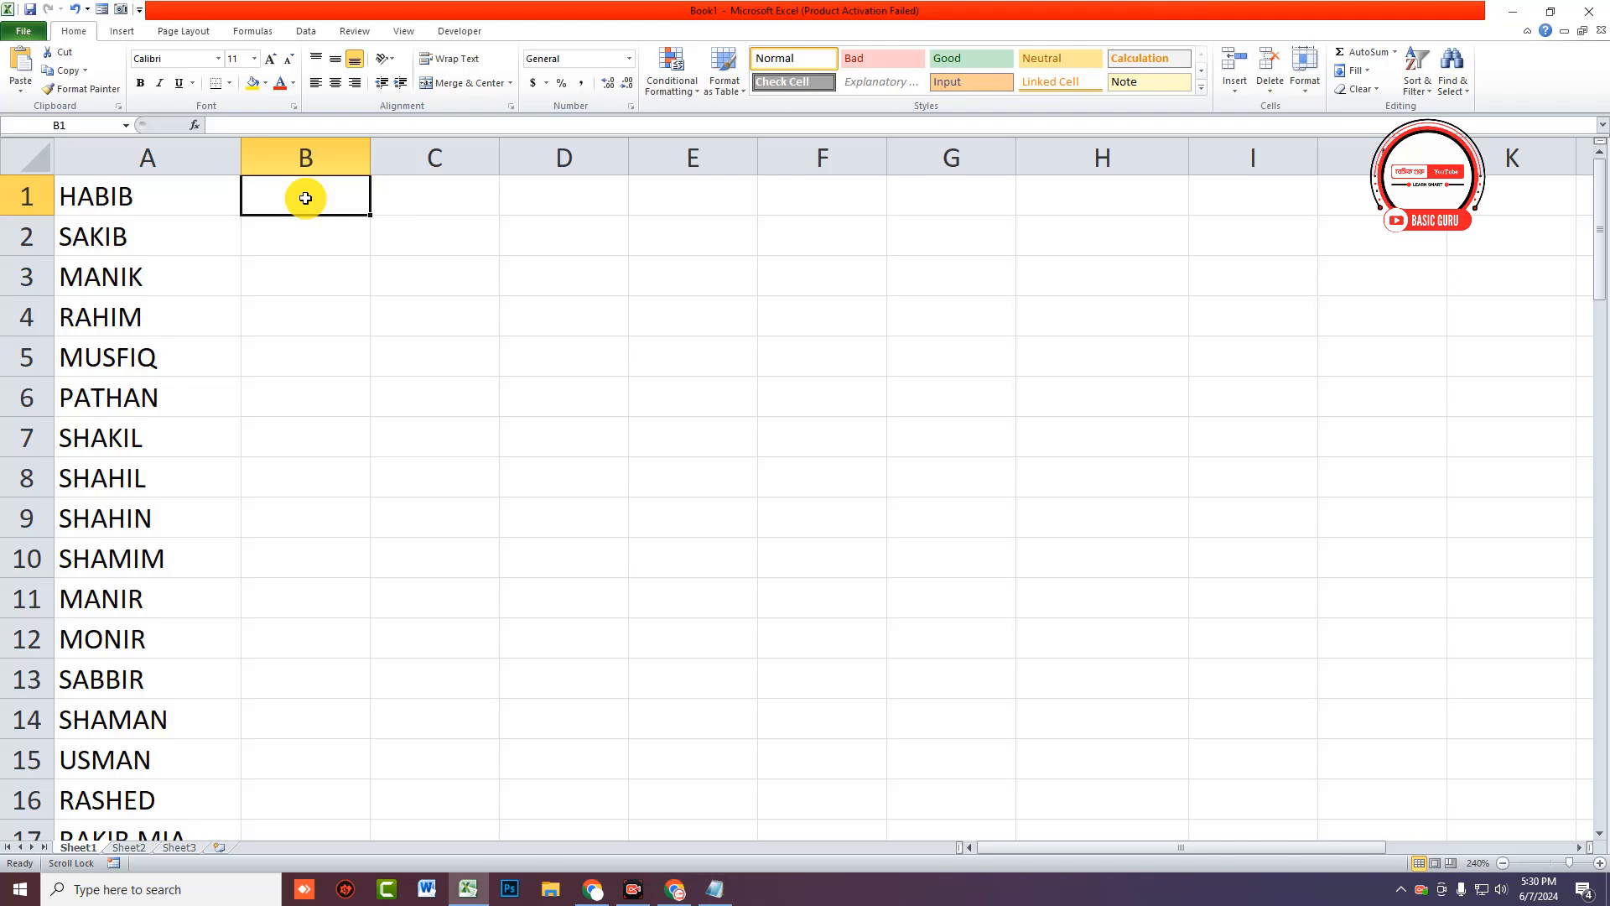
# Step: Try a plain "MD entry in B1, then undo it
pyautogui.write('=')
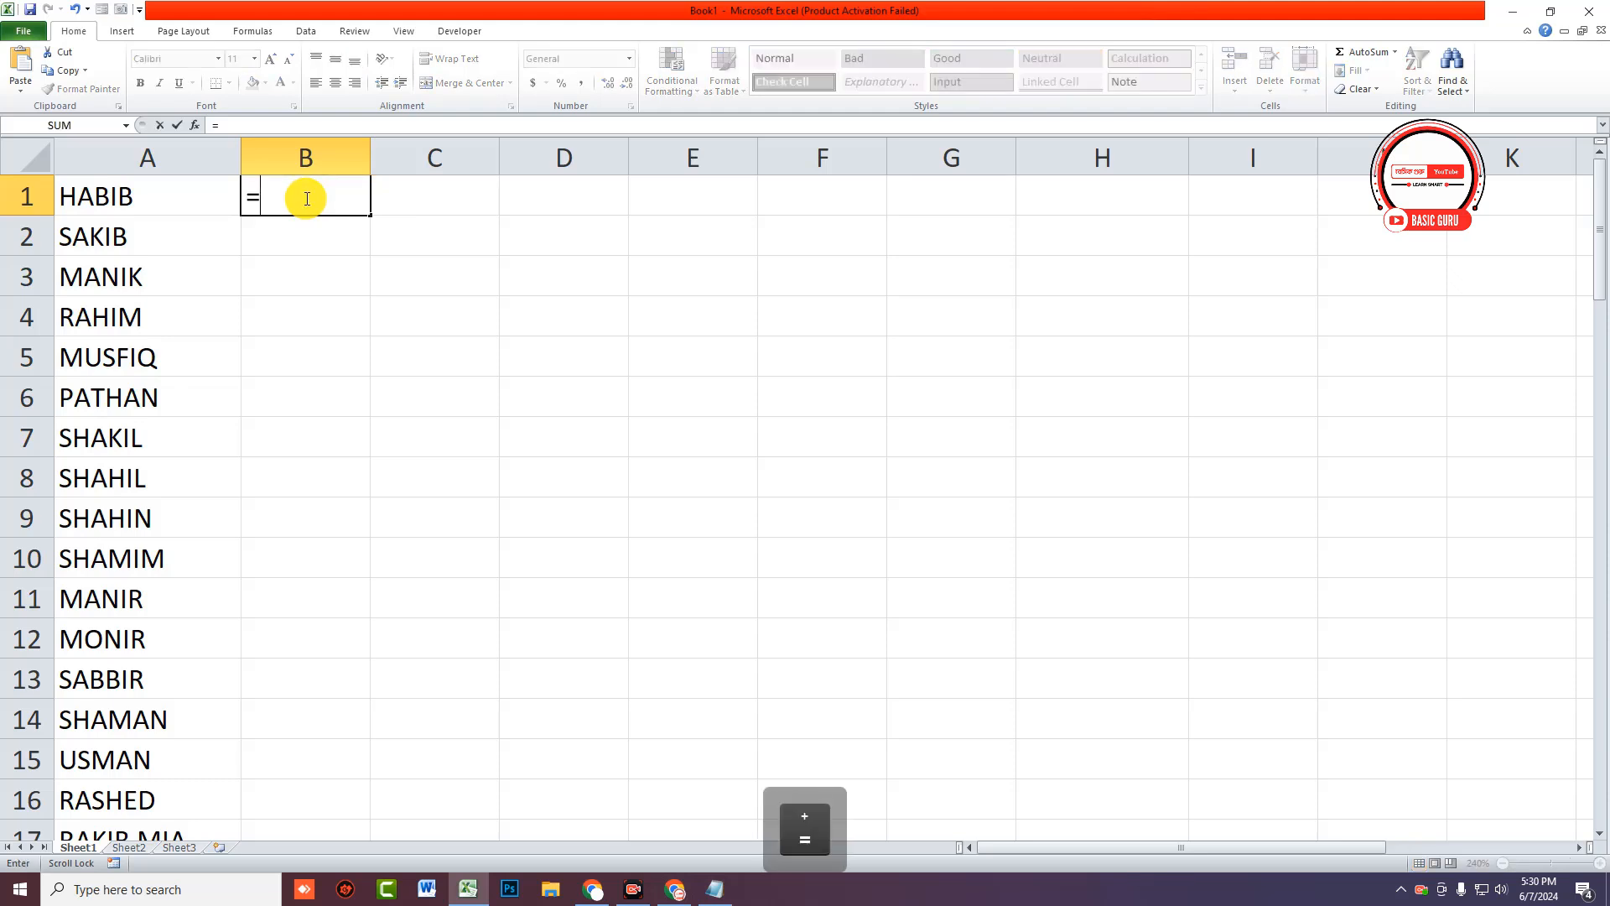
pyautogui.write('"MD')
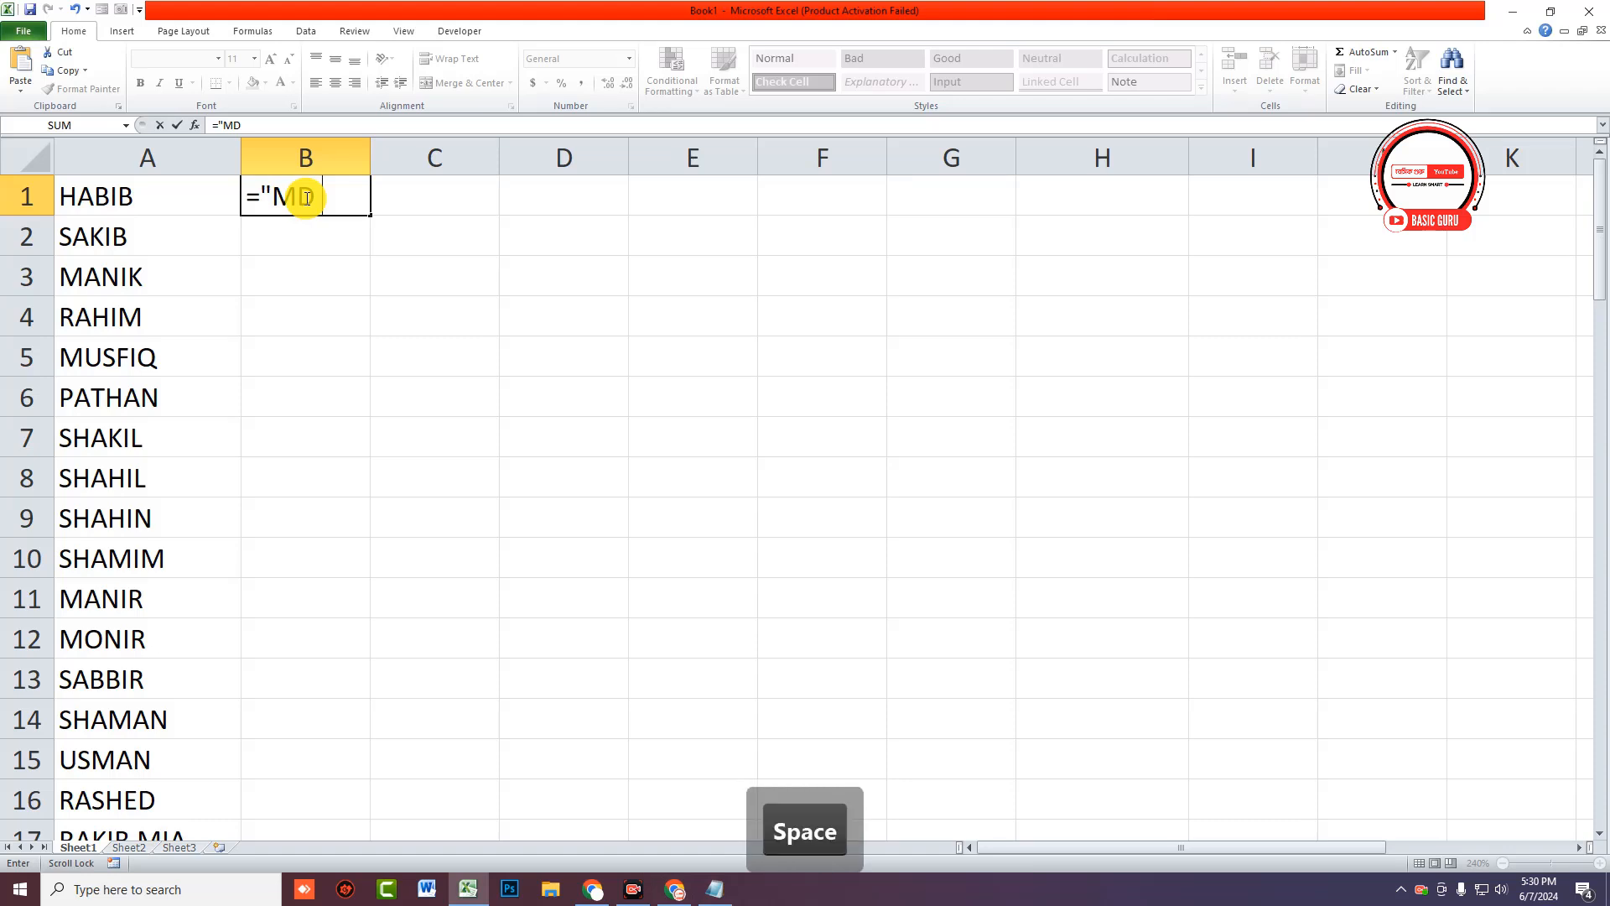
pyautogui.press('shift')
pyautogui.write('"')
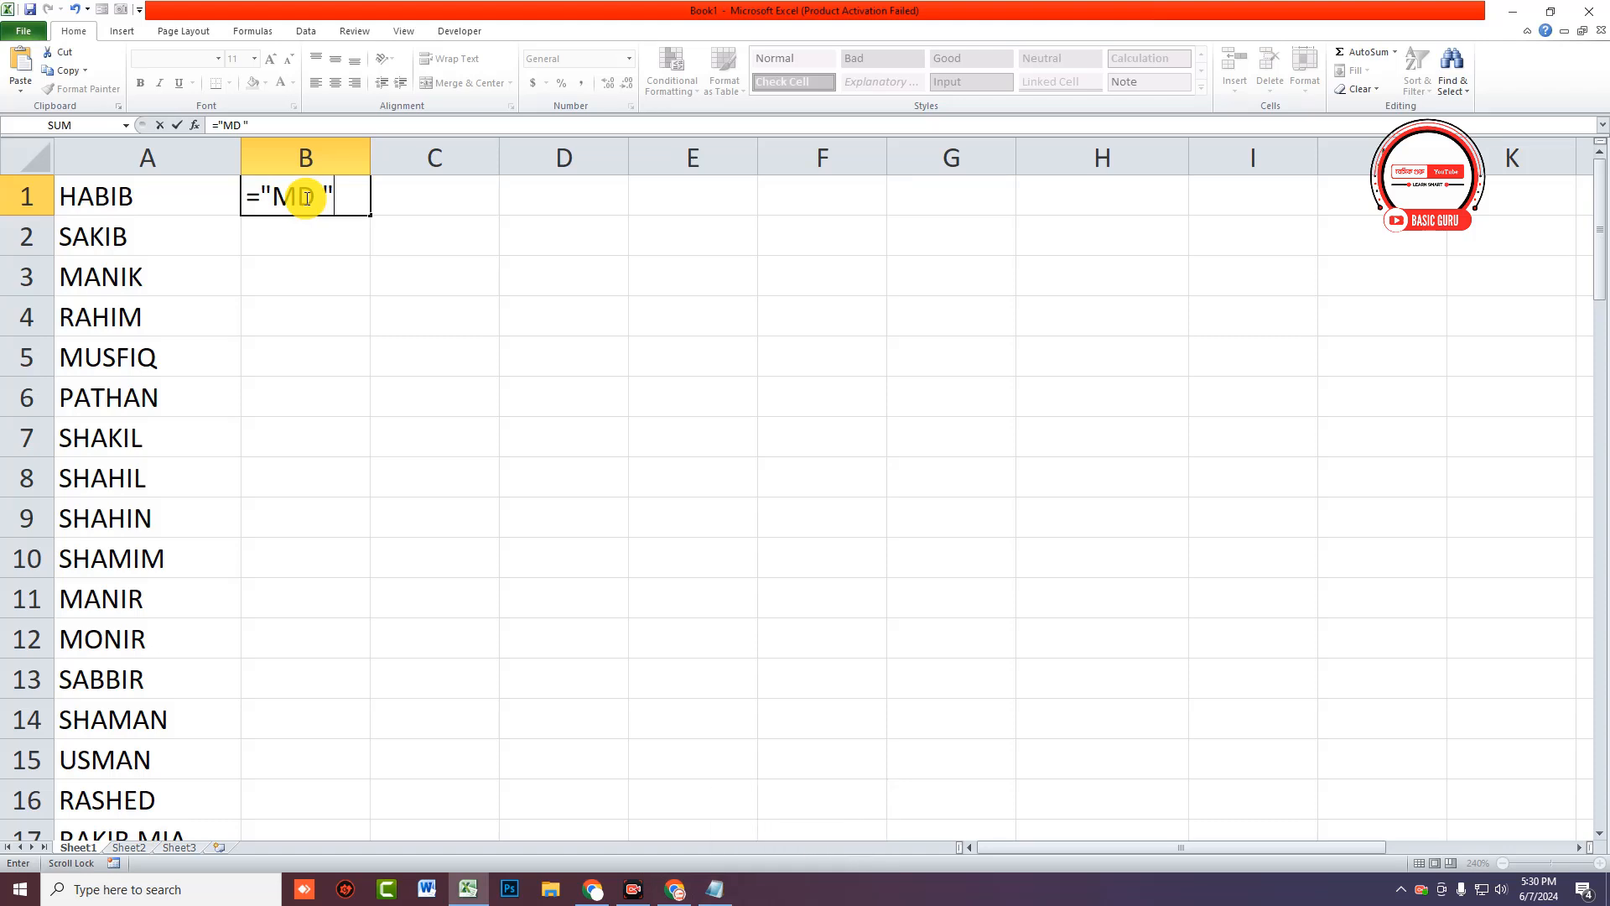
pyautogui.click(125, 206)
pyautogui.press('ctrl')
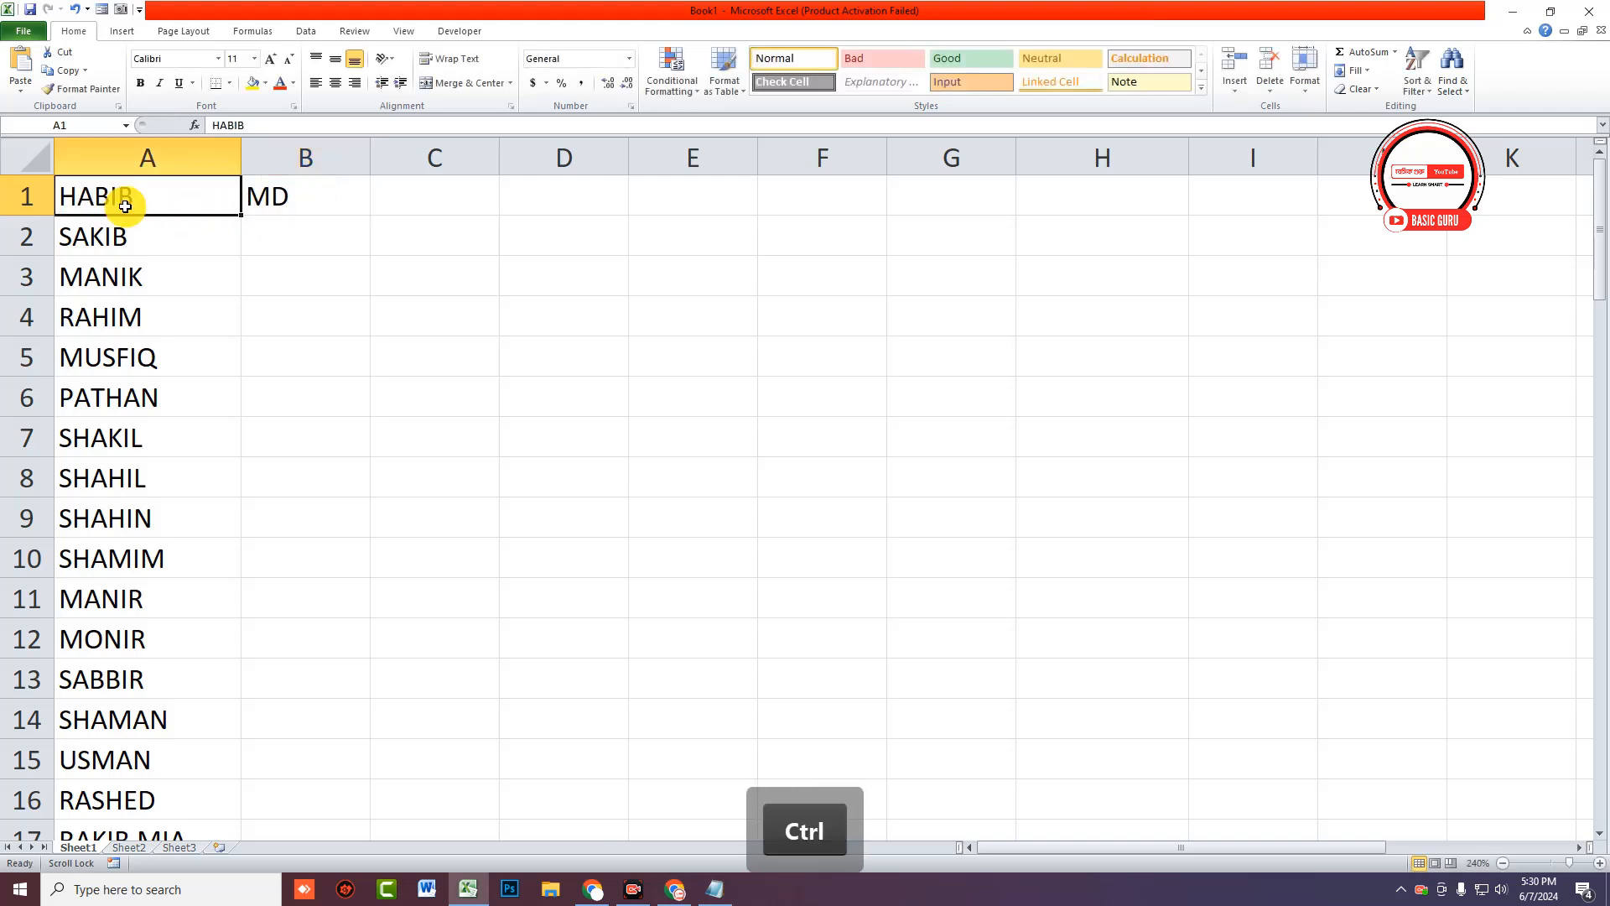
pyautogui.hotkey('ctrl', 'z')
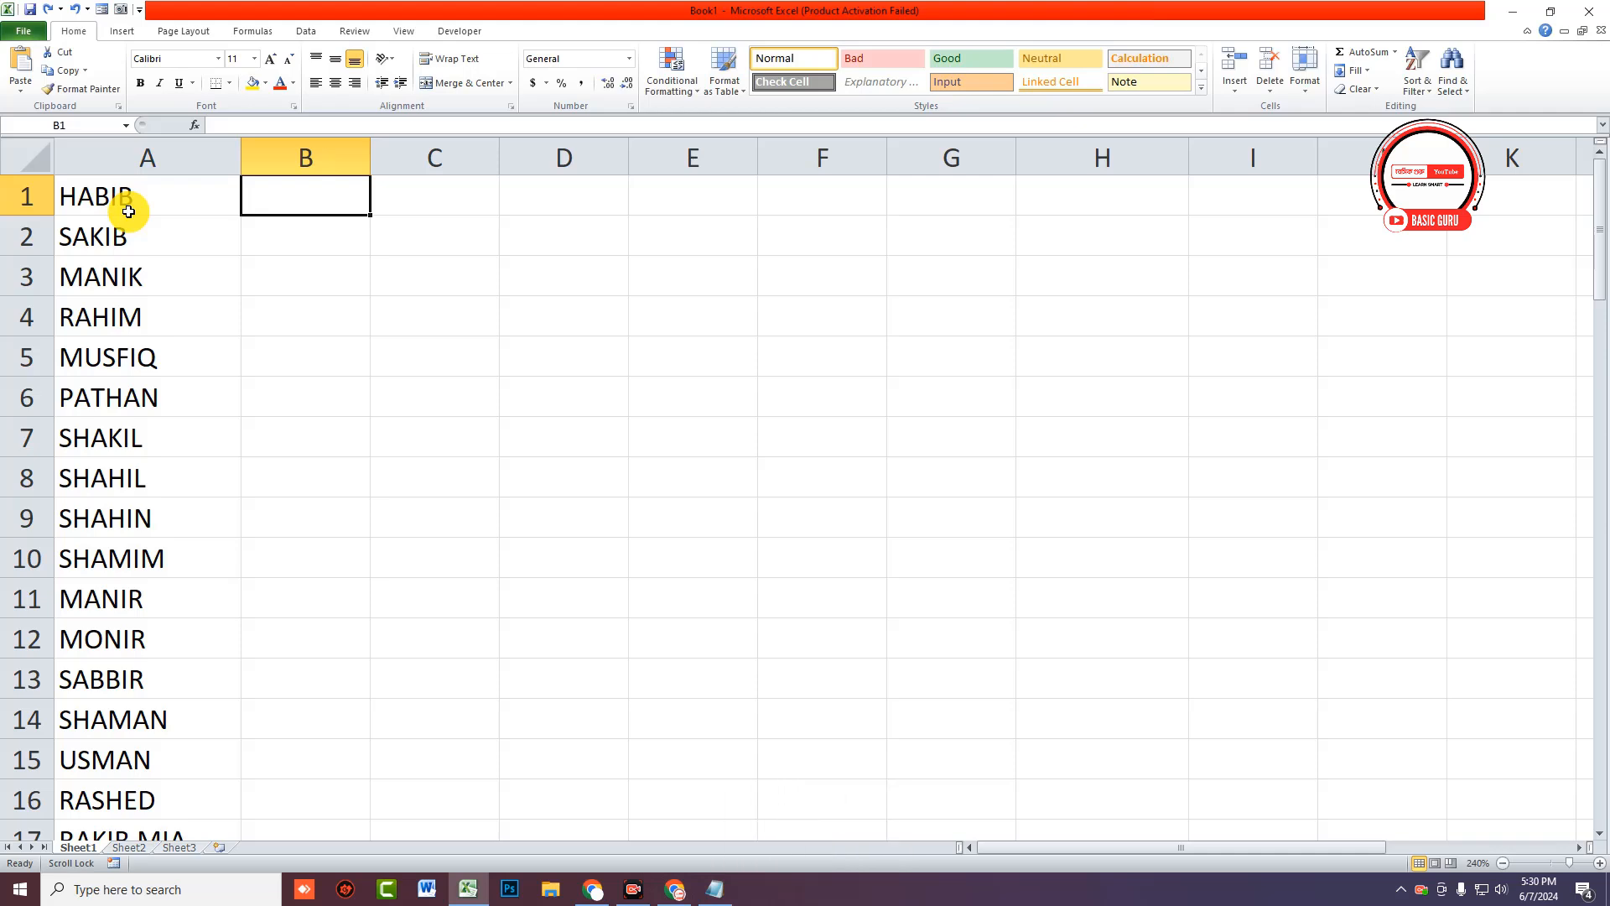
# Step: Enter the formula ="MD "&A1 in B1 so it shows MD HABIB
pyautogui.write('=')
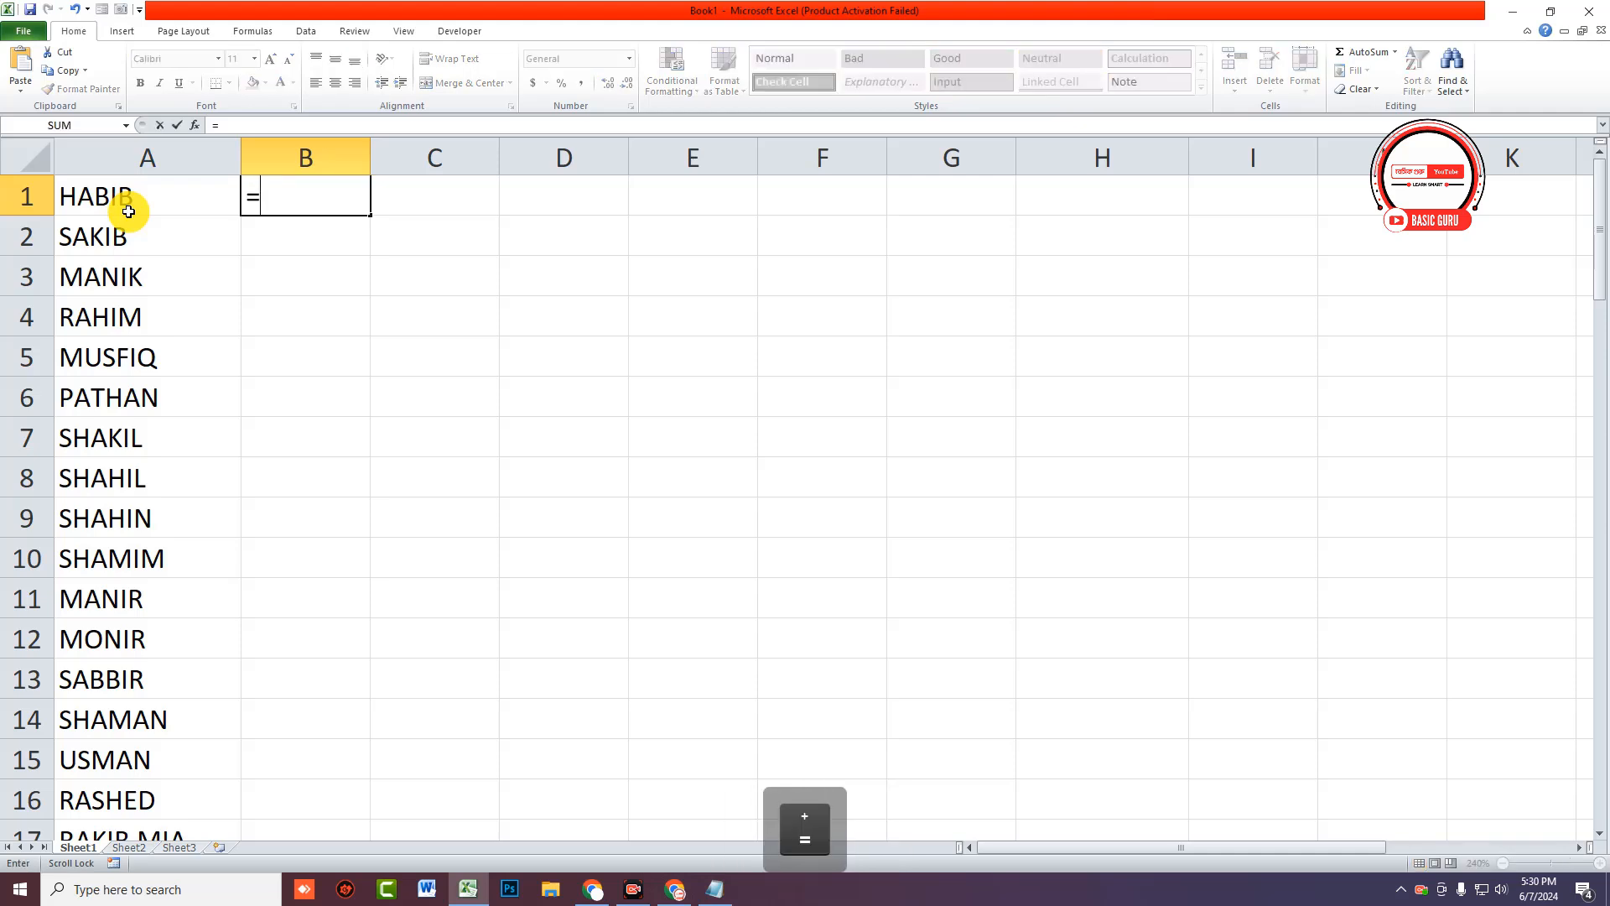
pyautogui.write('"MD')
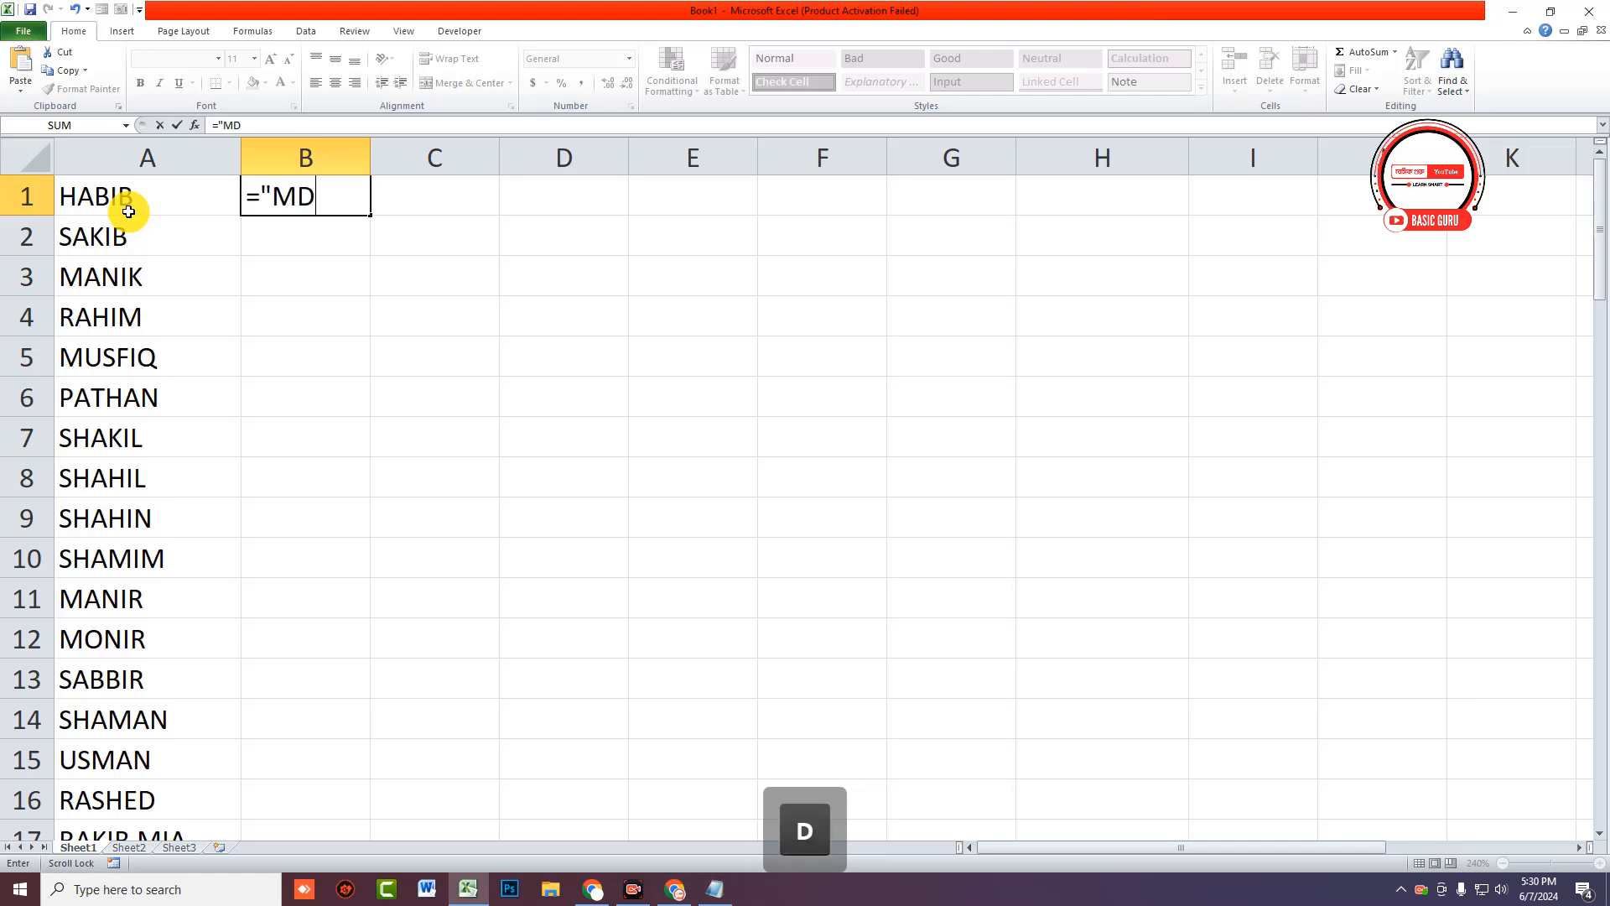
pyautogui.write(' "')
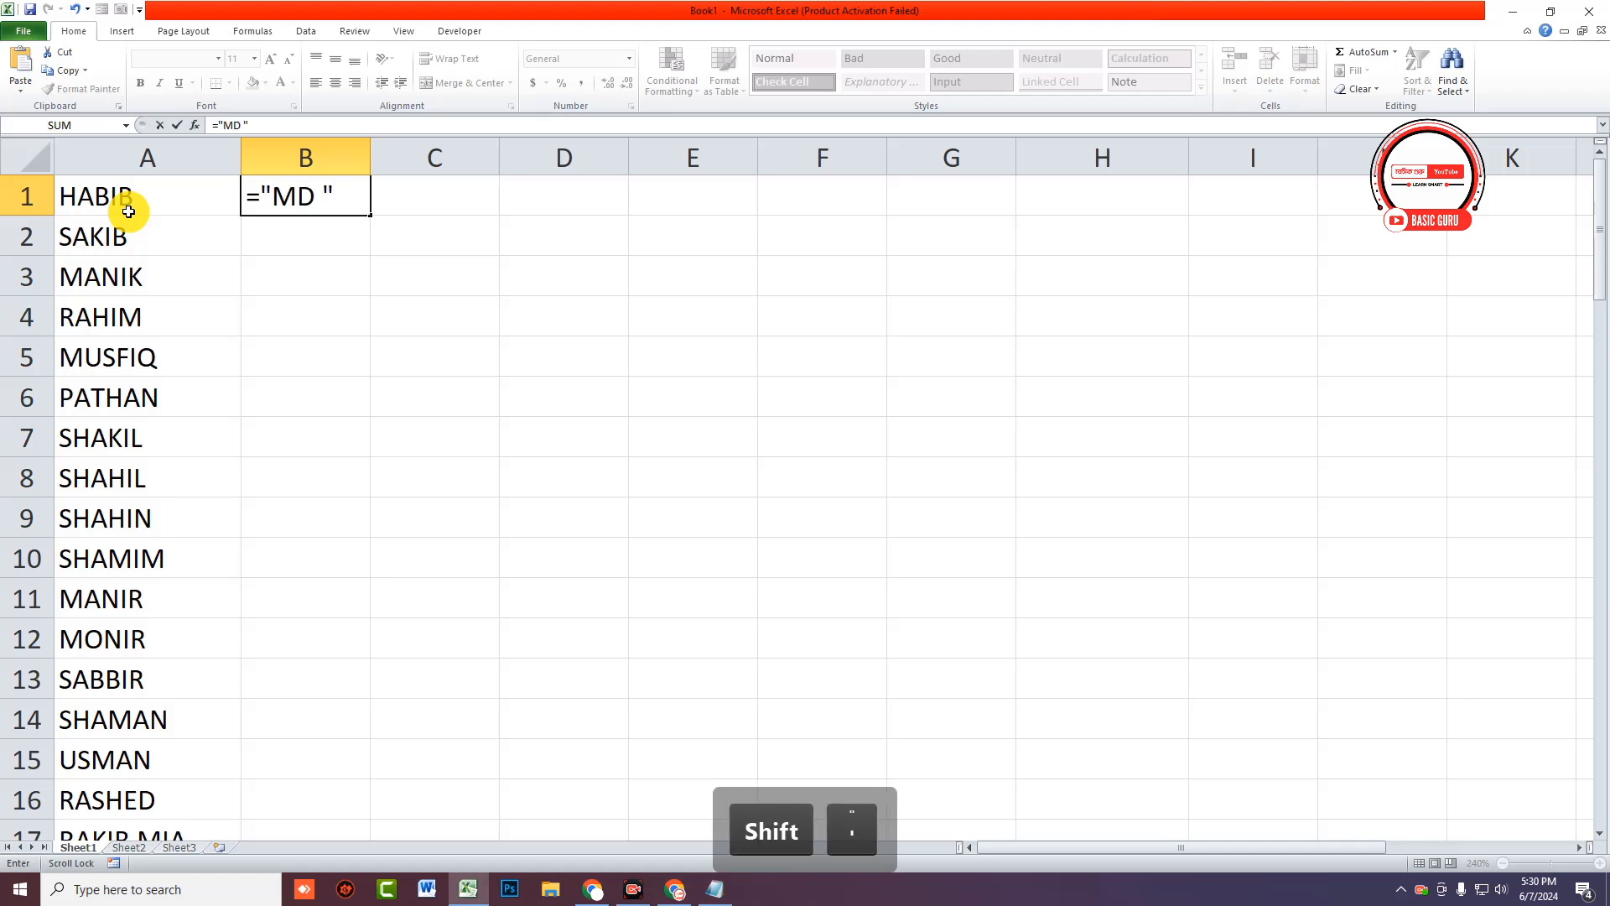
pyautogui.write('&')
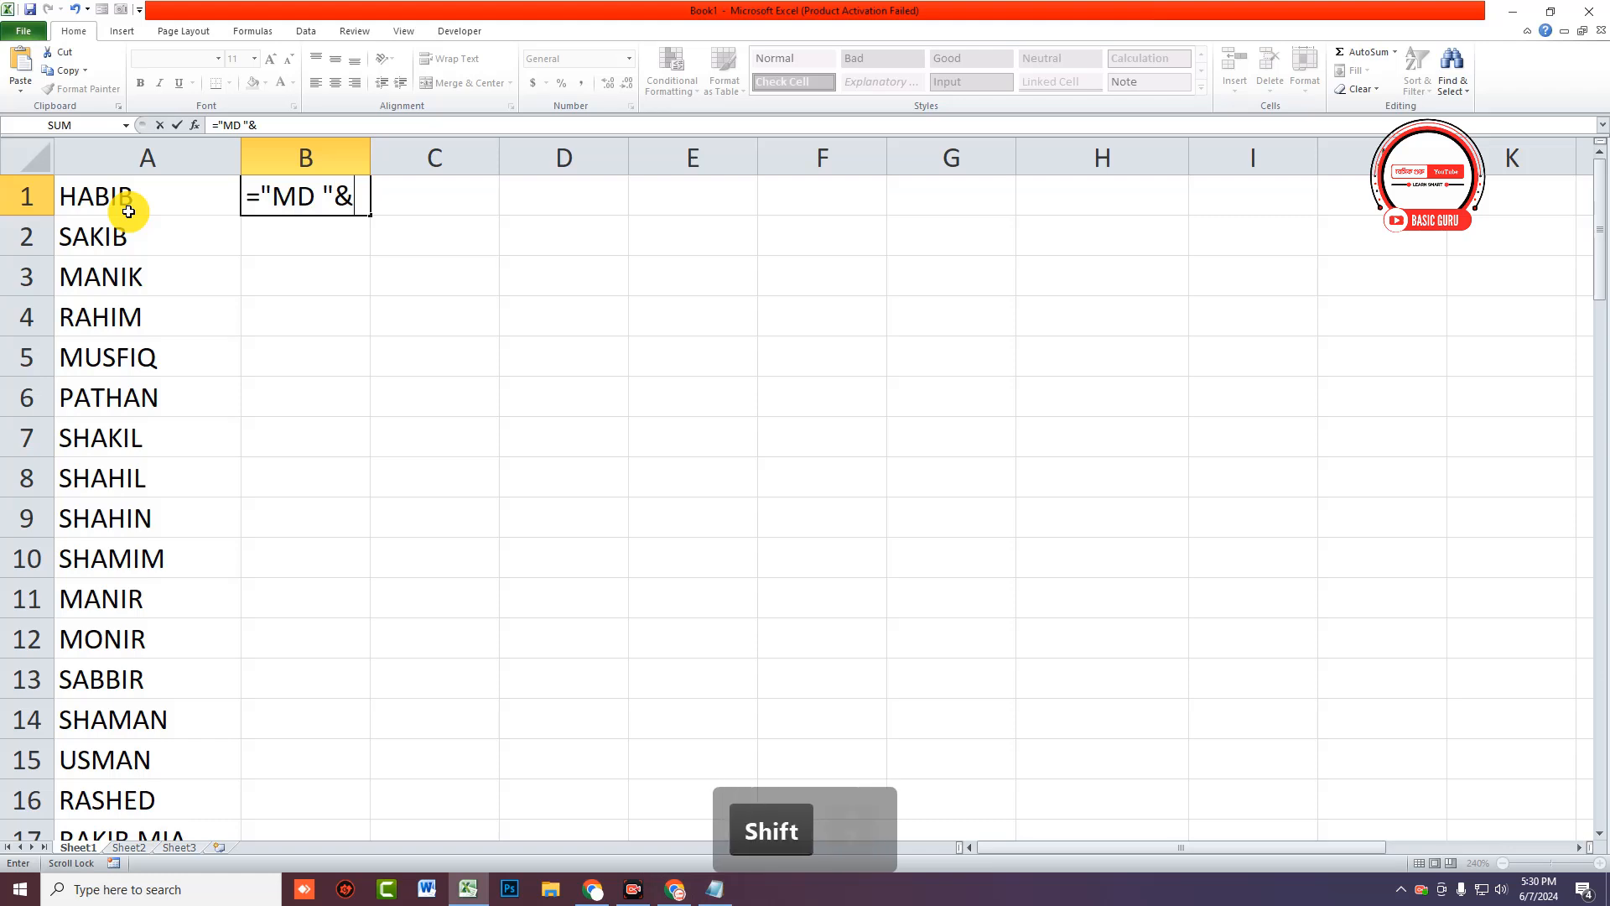
pyautogui.click(110, 202)
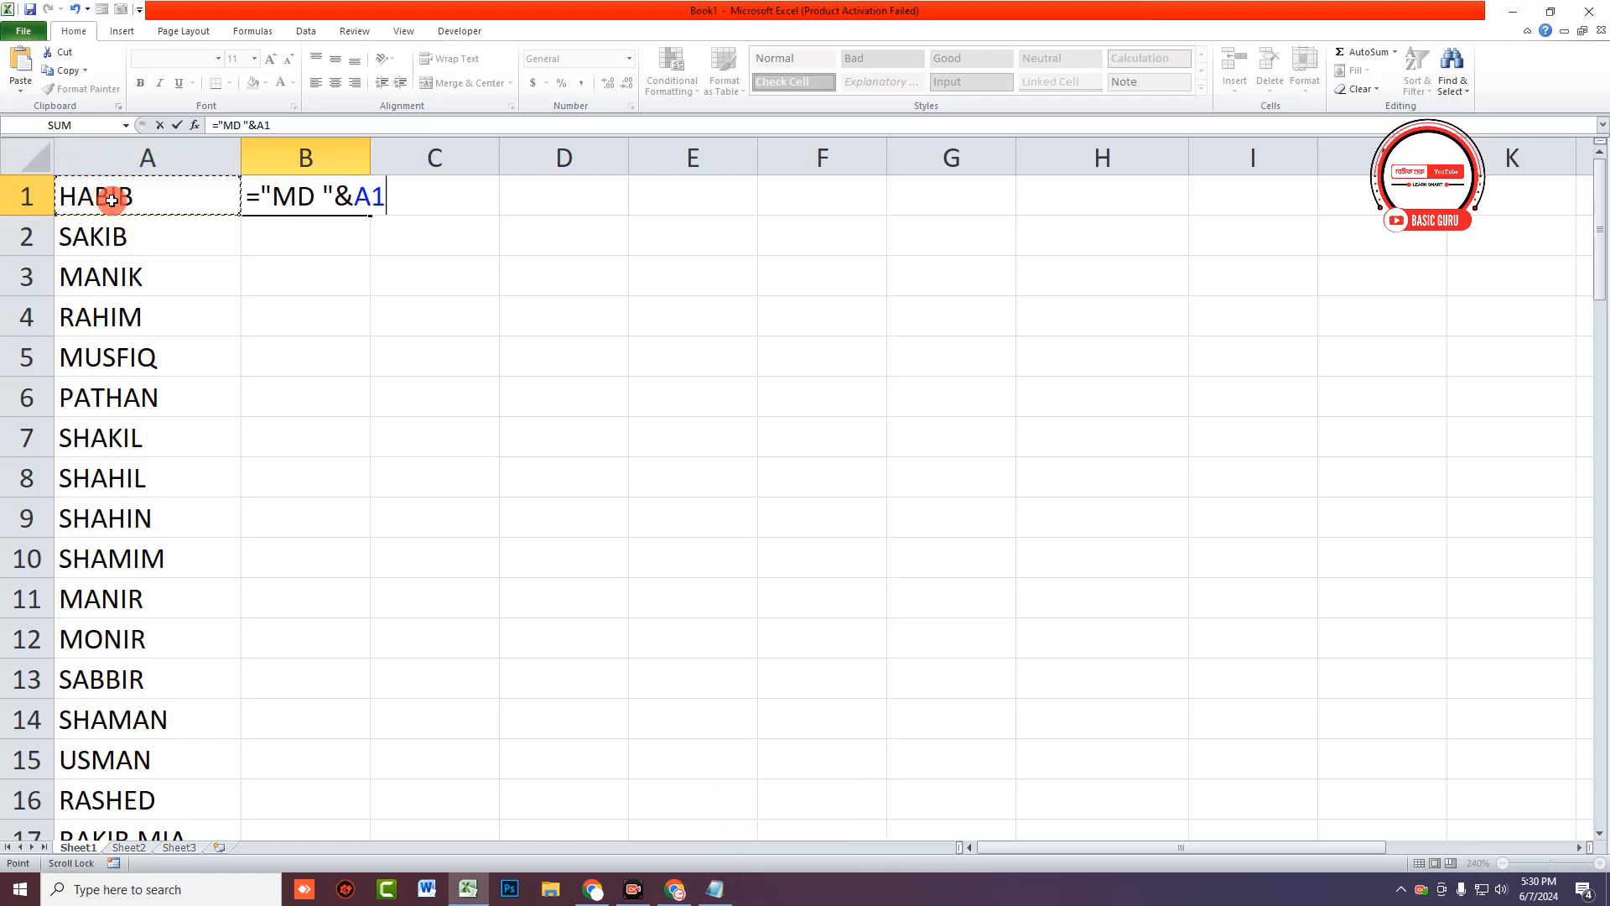
pyautogui.press('Return')
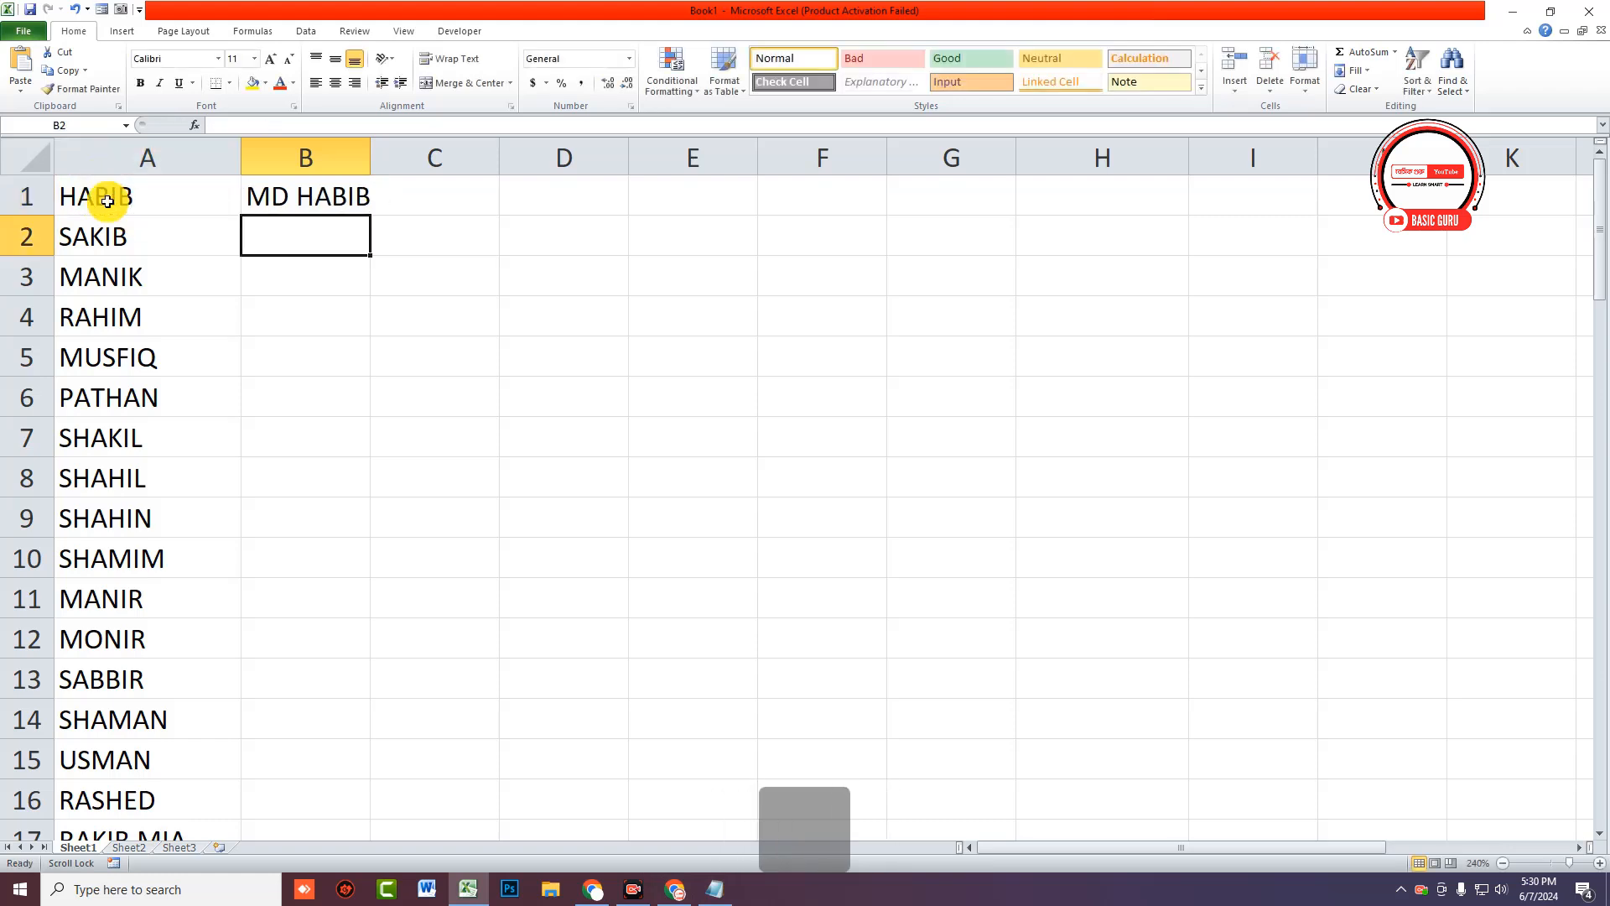
# Step: Widen column B and fill the MD formula from B1 down to row 75
pyautogui.moveTo(369, 163); pyautogui.dragTo(452, 162)
pyautogui.click(324, 191)
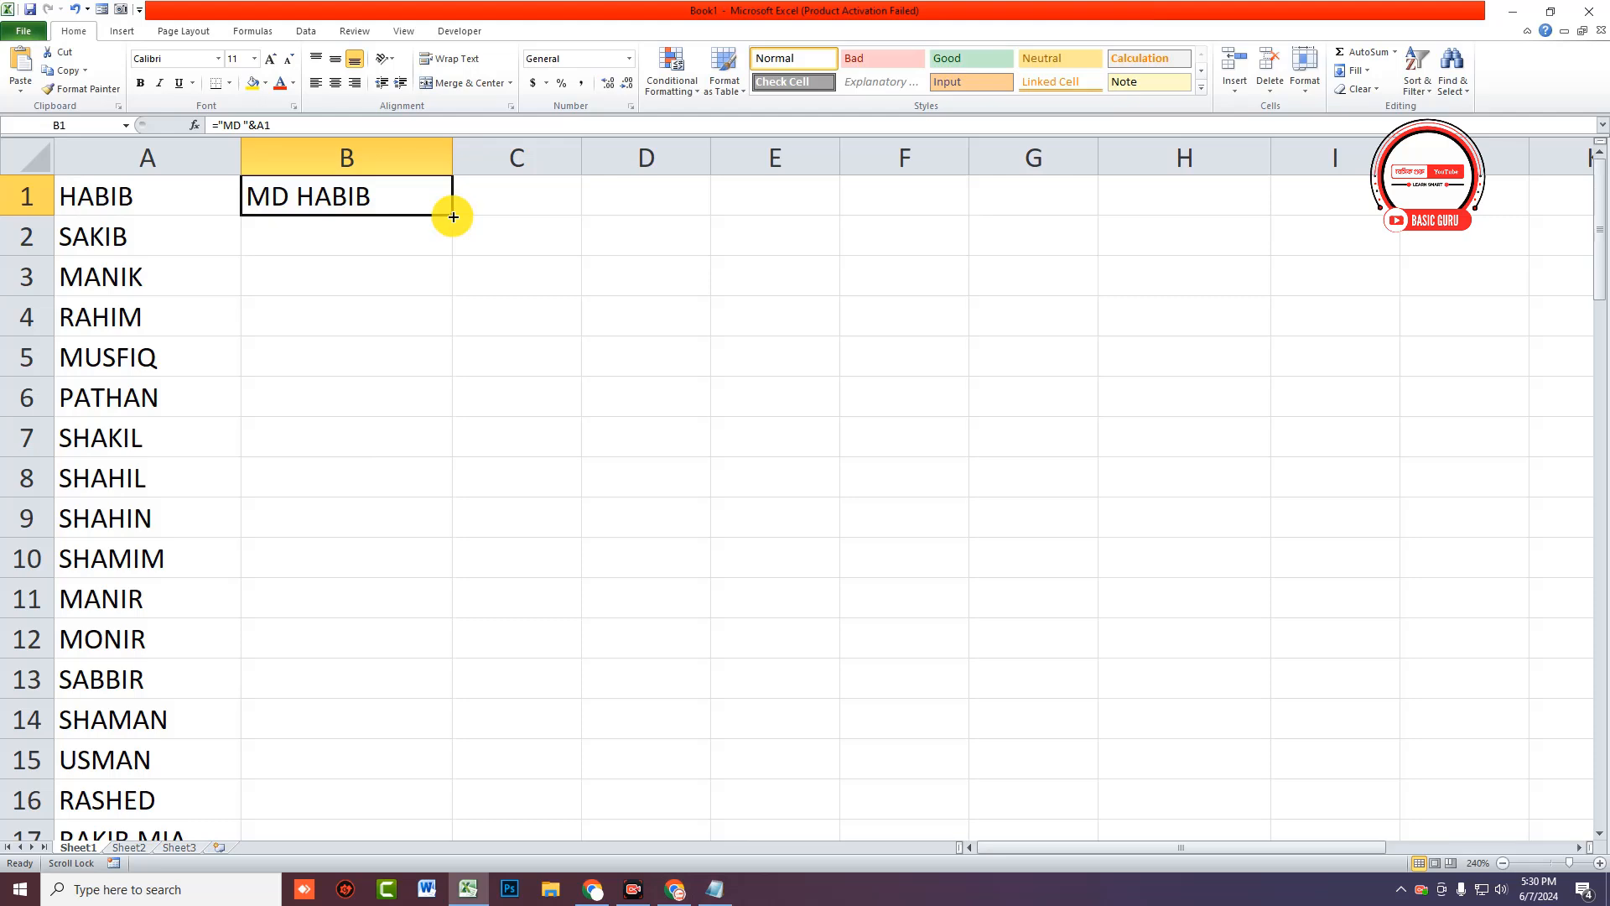
pyautogui.moveTo(453, 217); pyautogui.dragTo(420, 740)
pyautogui.scroll(6, 316, 730)
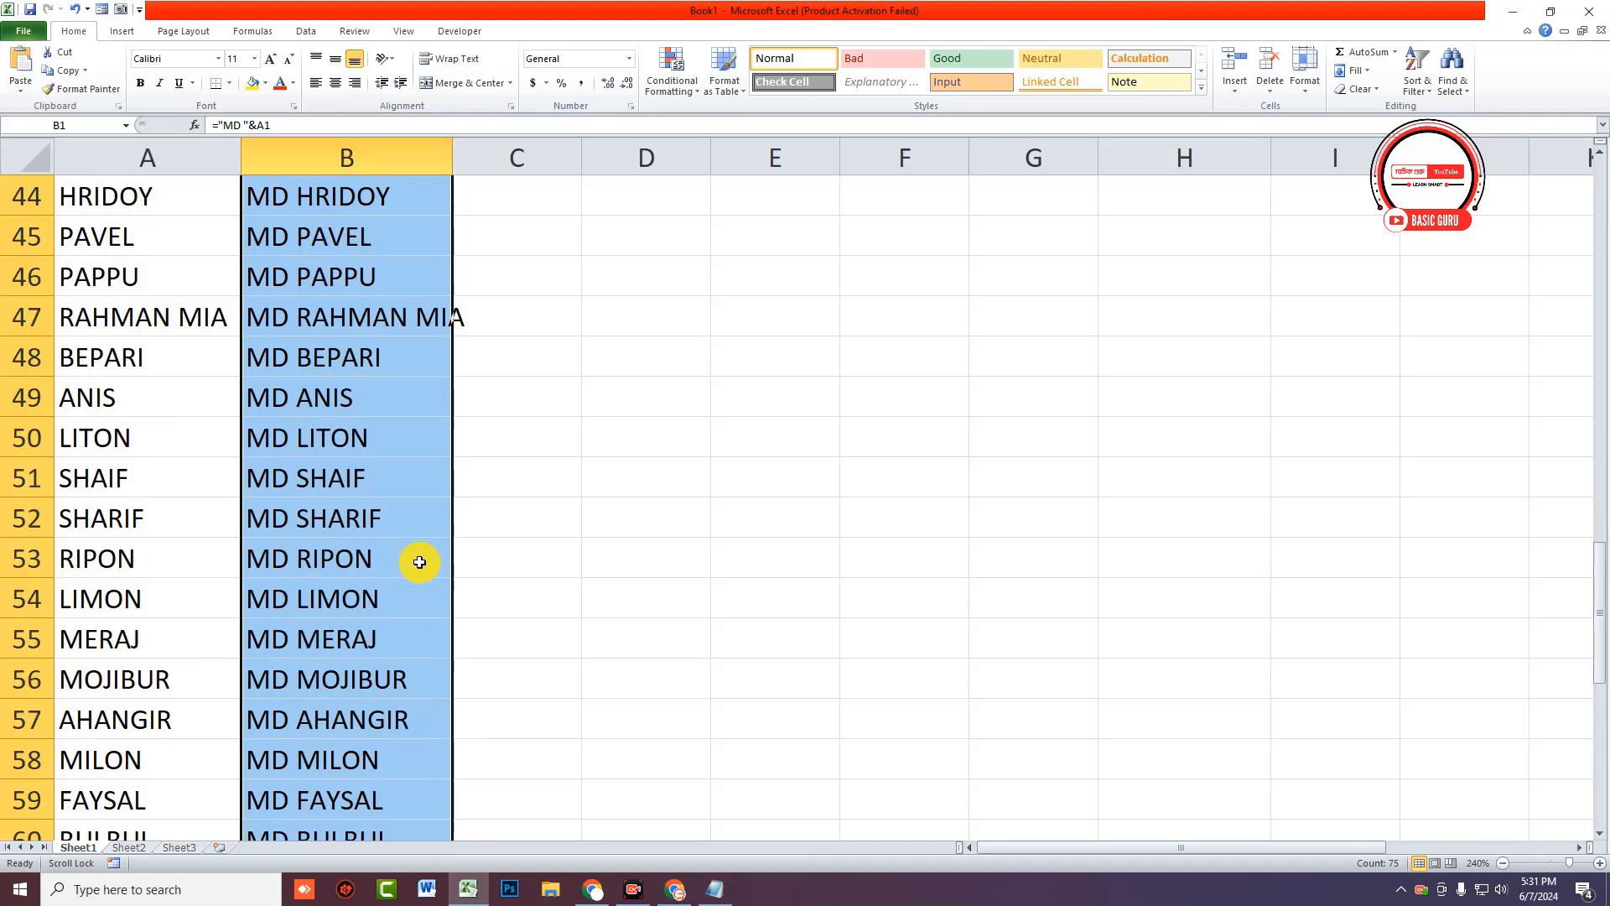
pyautogui.scroll(-5, 424, 520)
# Step: Widen column B further, copy the MD commands, and switch to the Folder notepad
pyautogui.moveTo(452, 158); pyautogui.dragTo(490, 158)
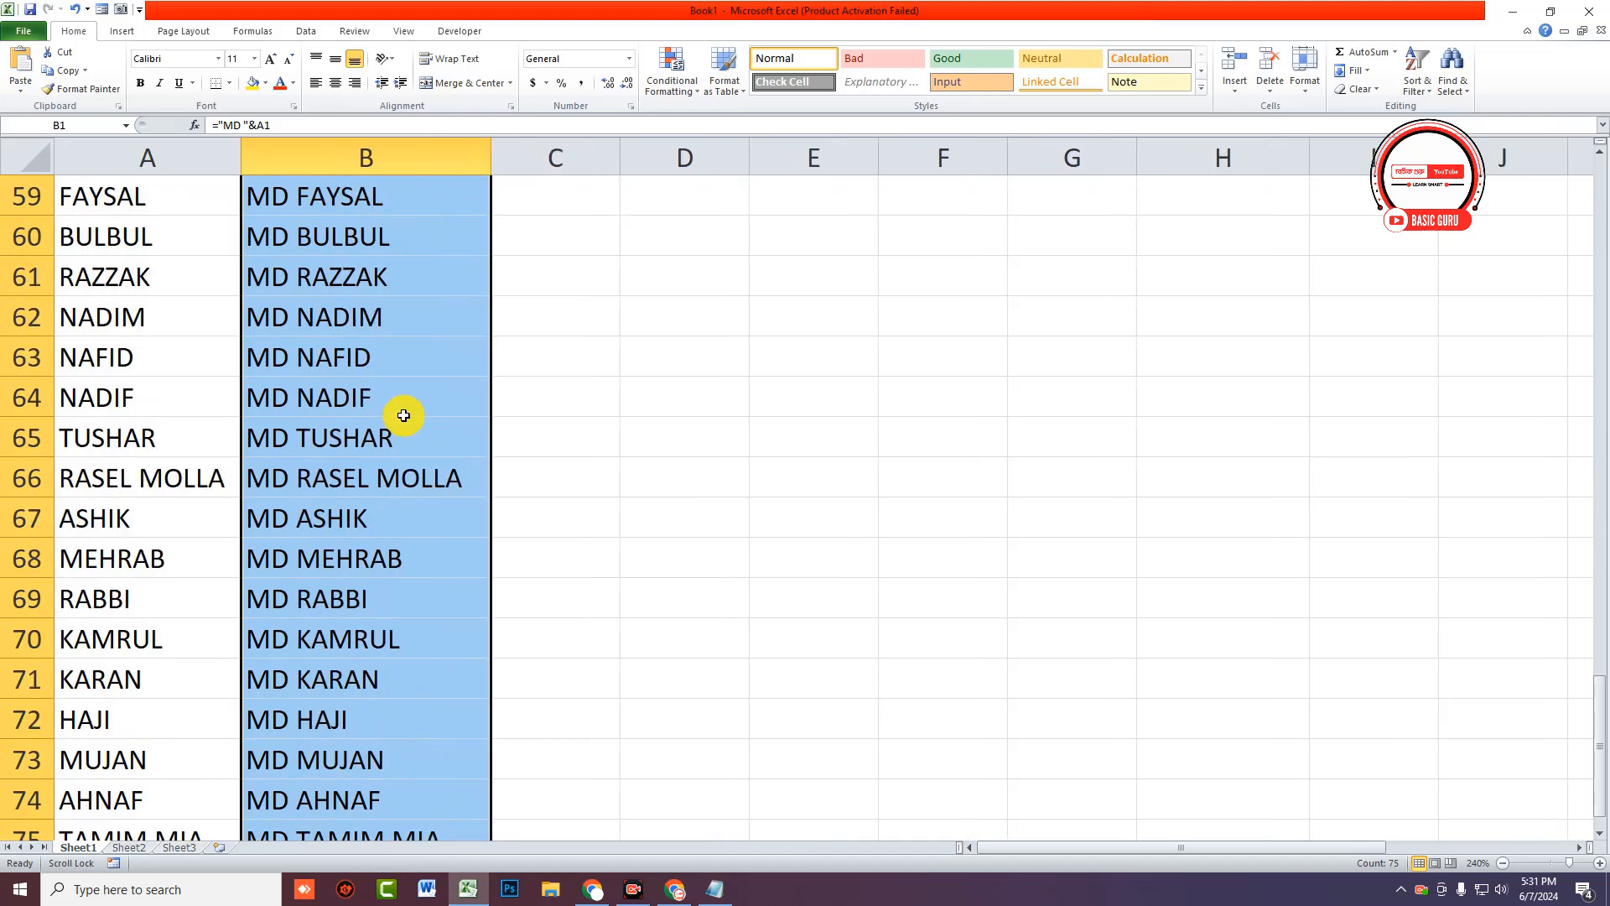
pyautogui.scroll(-4, 404, 415)
pyautogui.scroll(20, 423, 453)
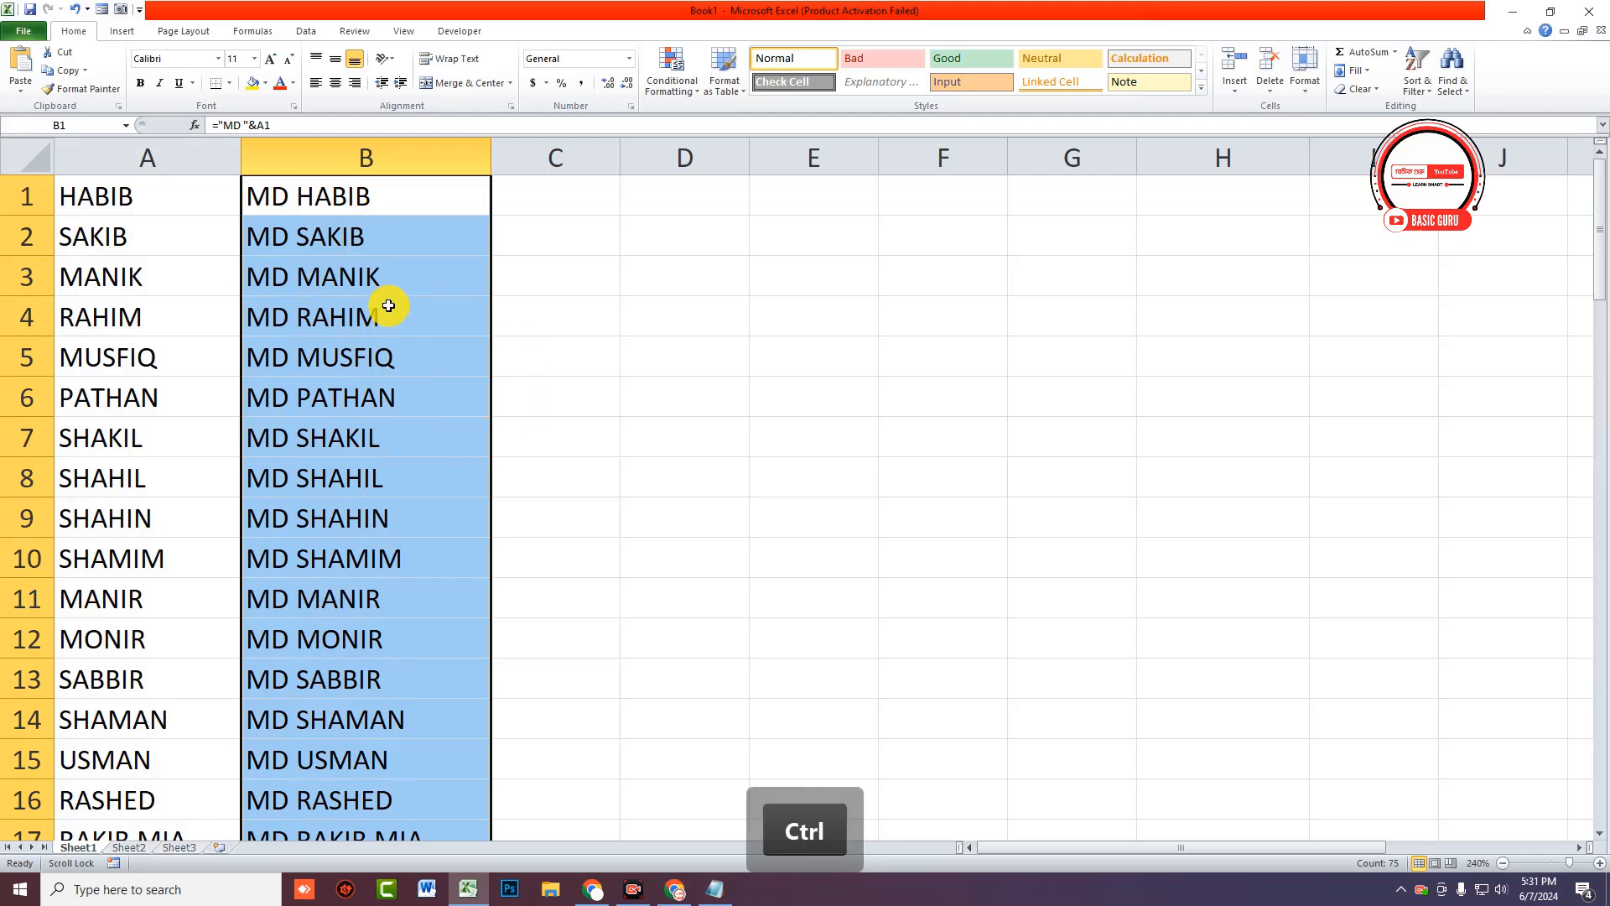
pyautogui.hotkey('ctrl', 'c')
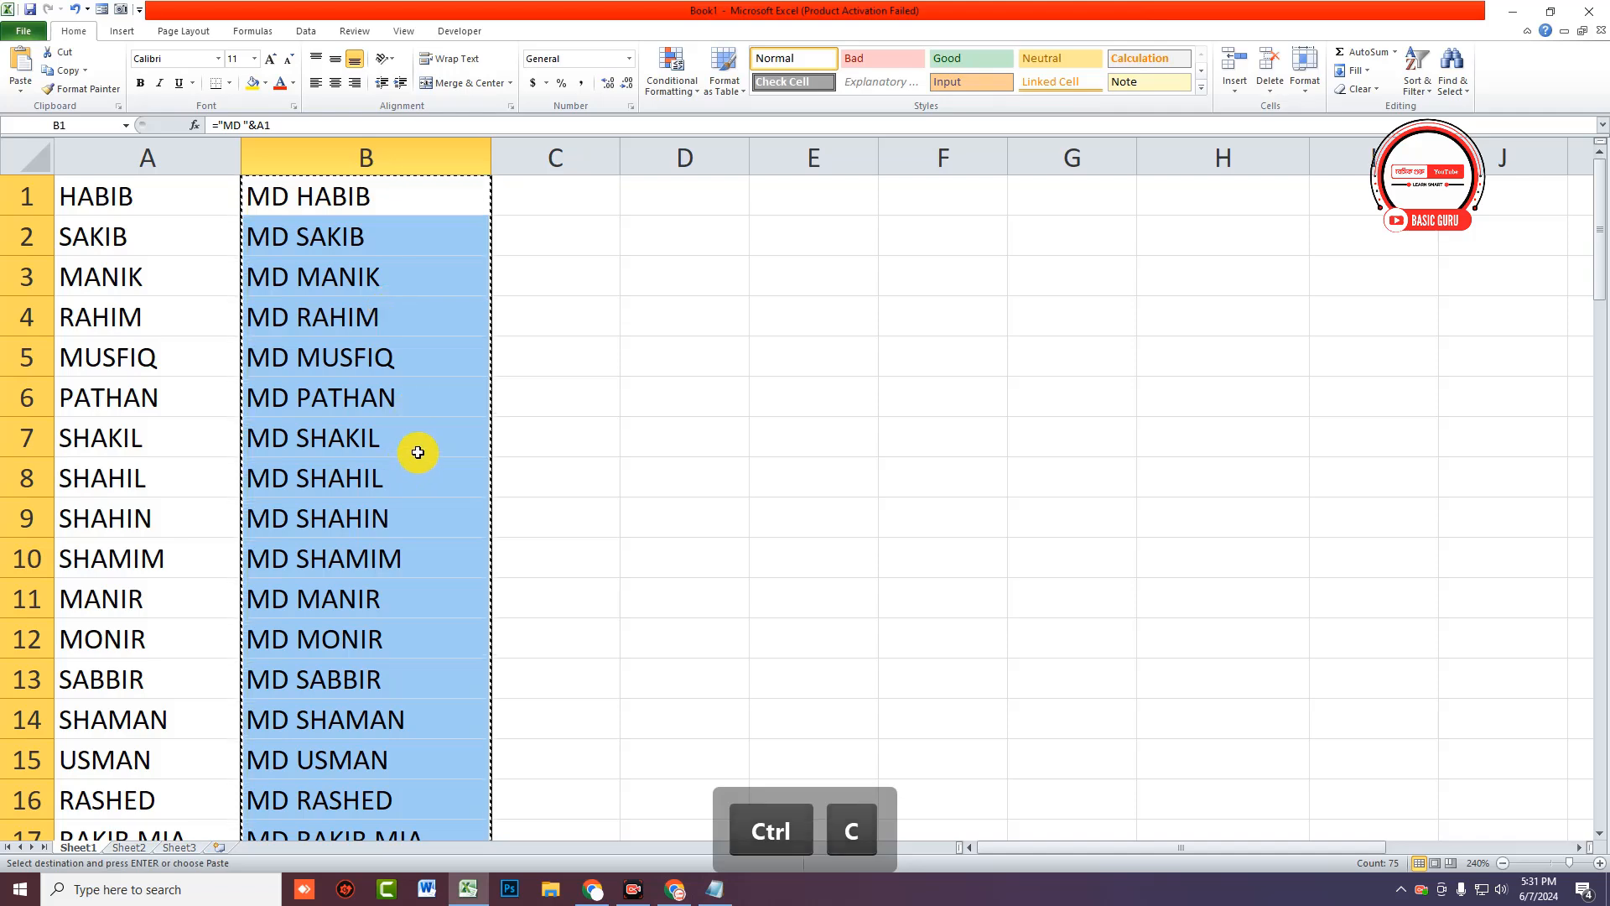
pyautogui.click(717, 889)
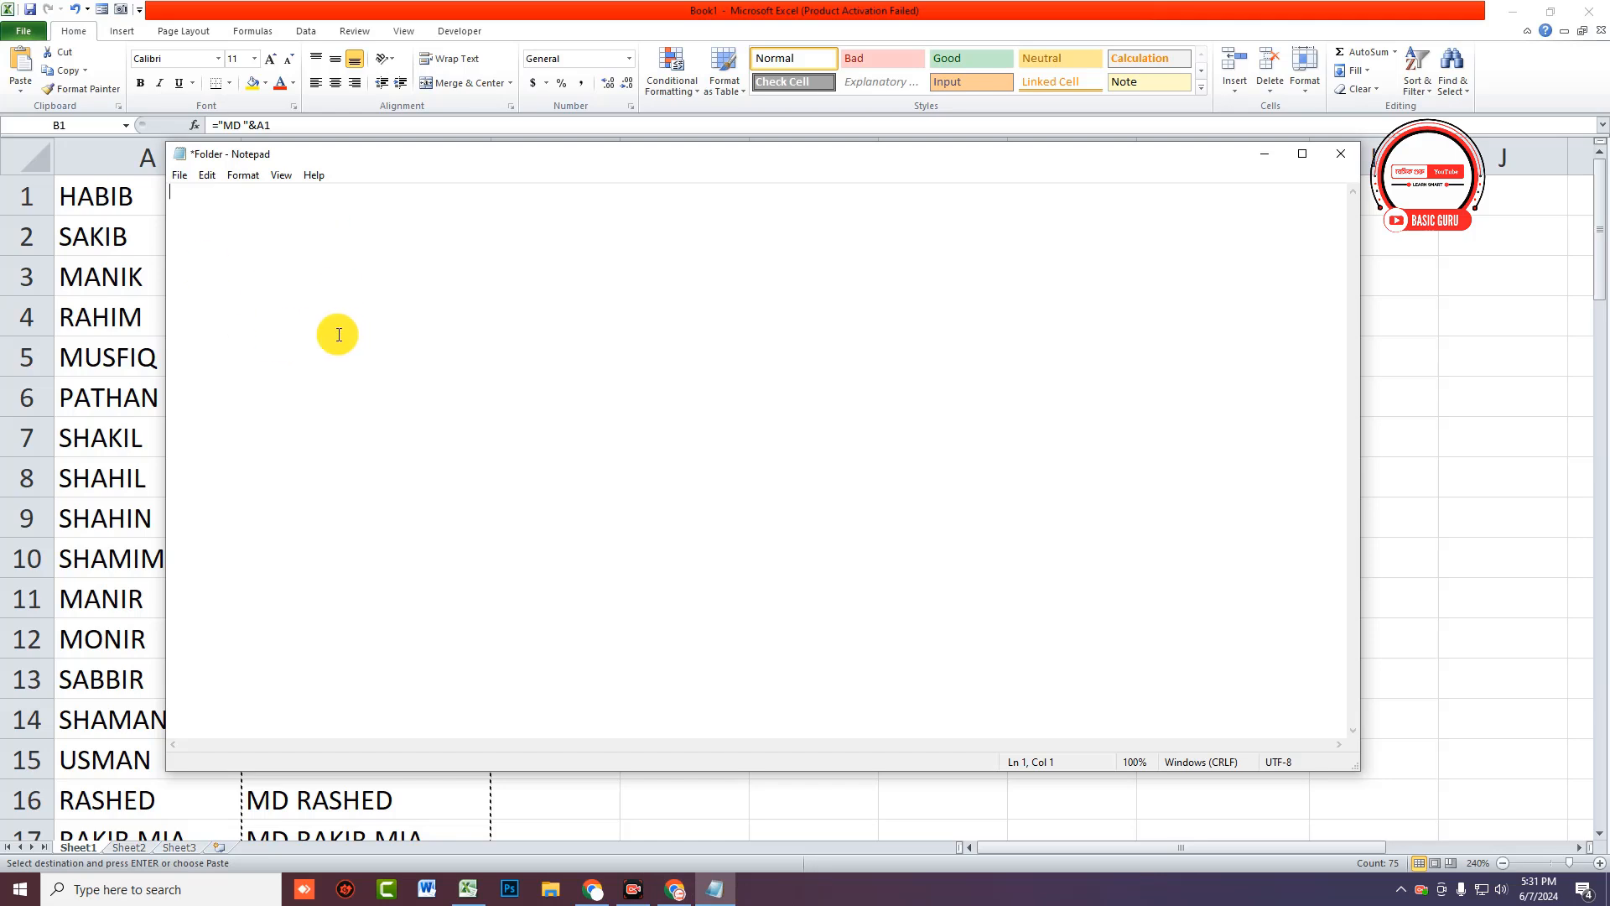
pyautogui.hotkey('ctrl', 'v')
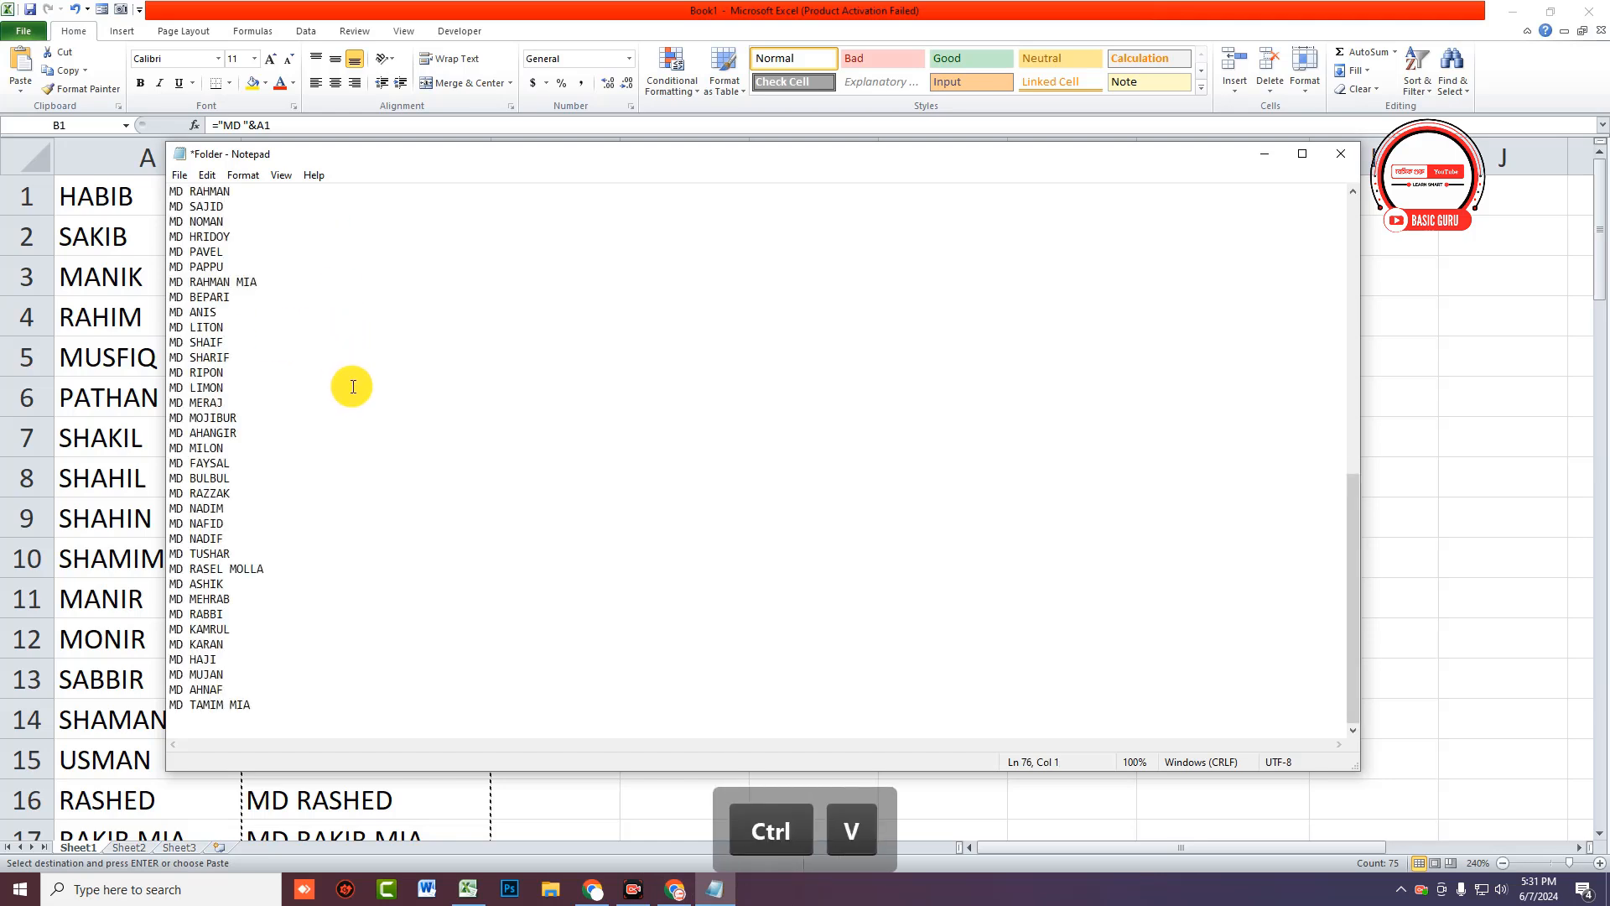
pyautogui.scroll(13, 364, 440)
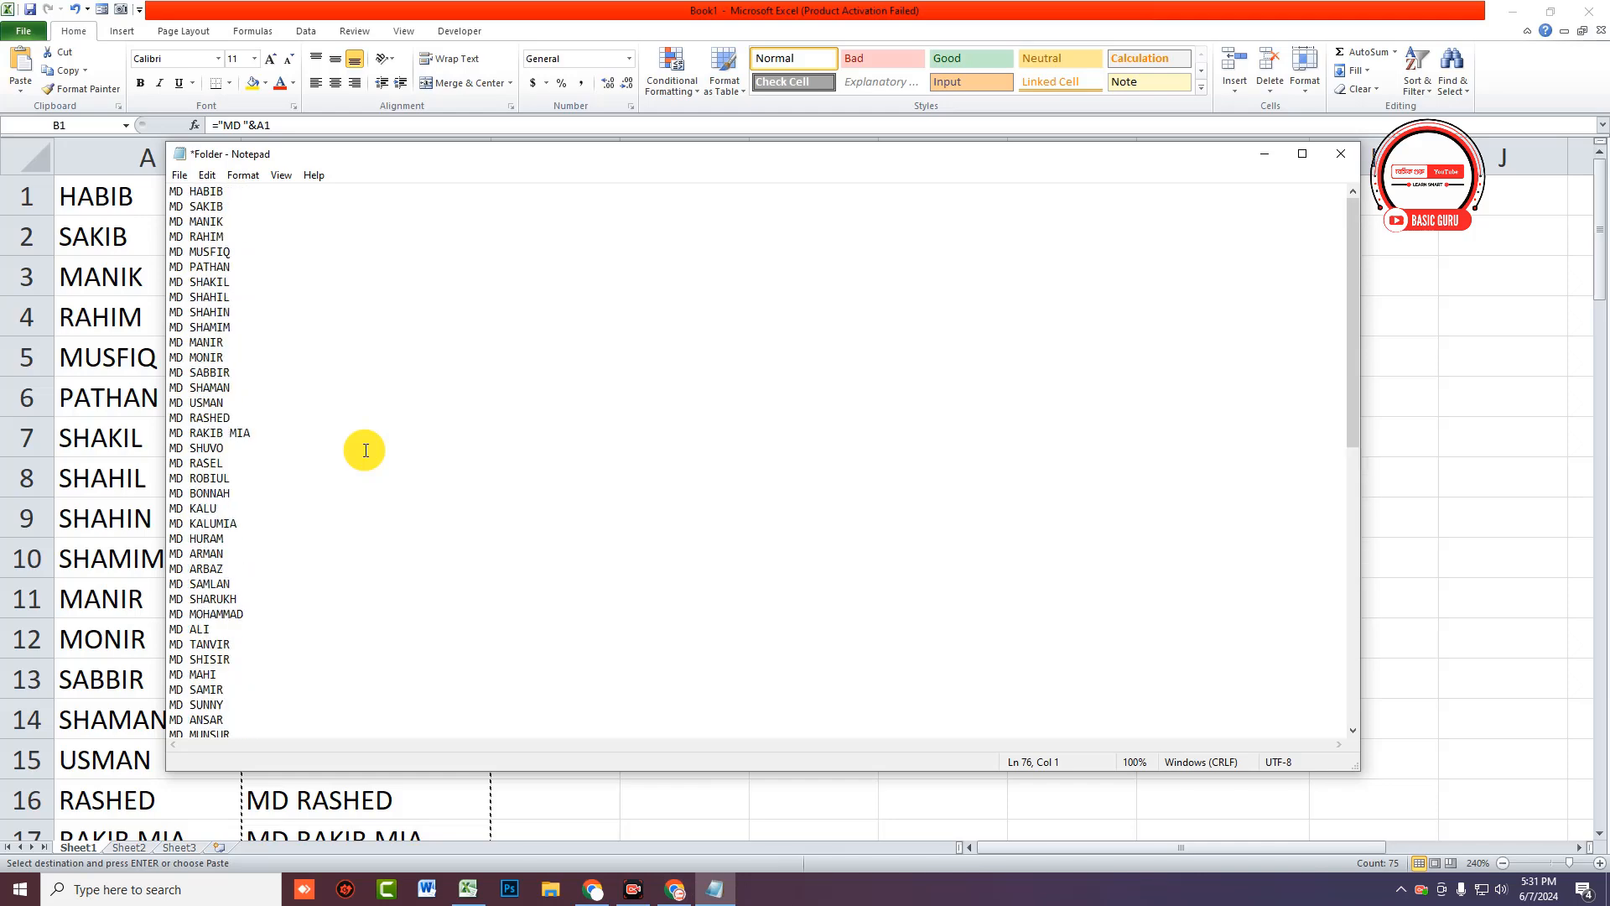
pyautogui.scroll(-12, 365, 447)
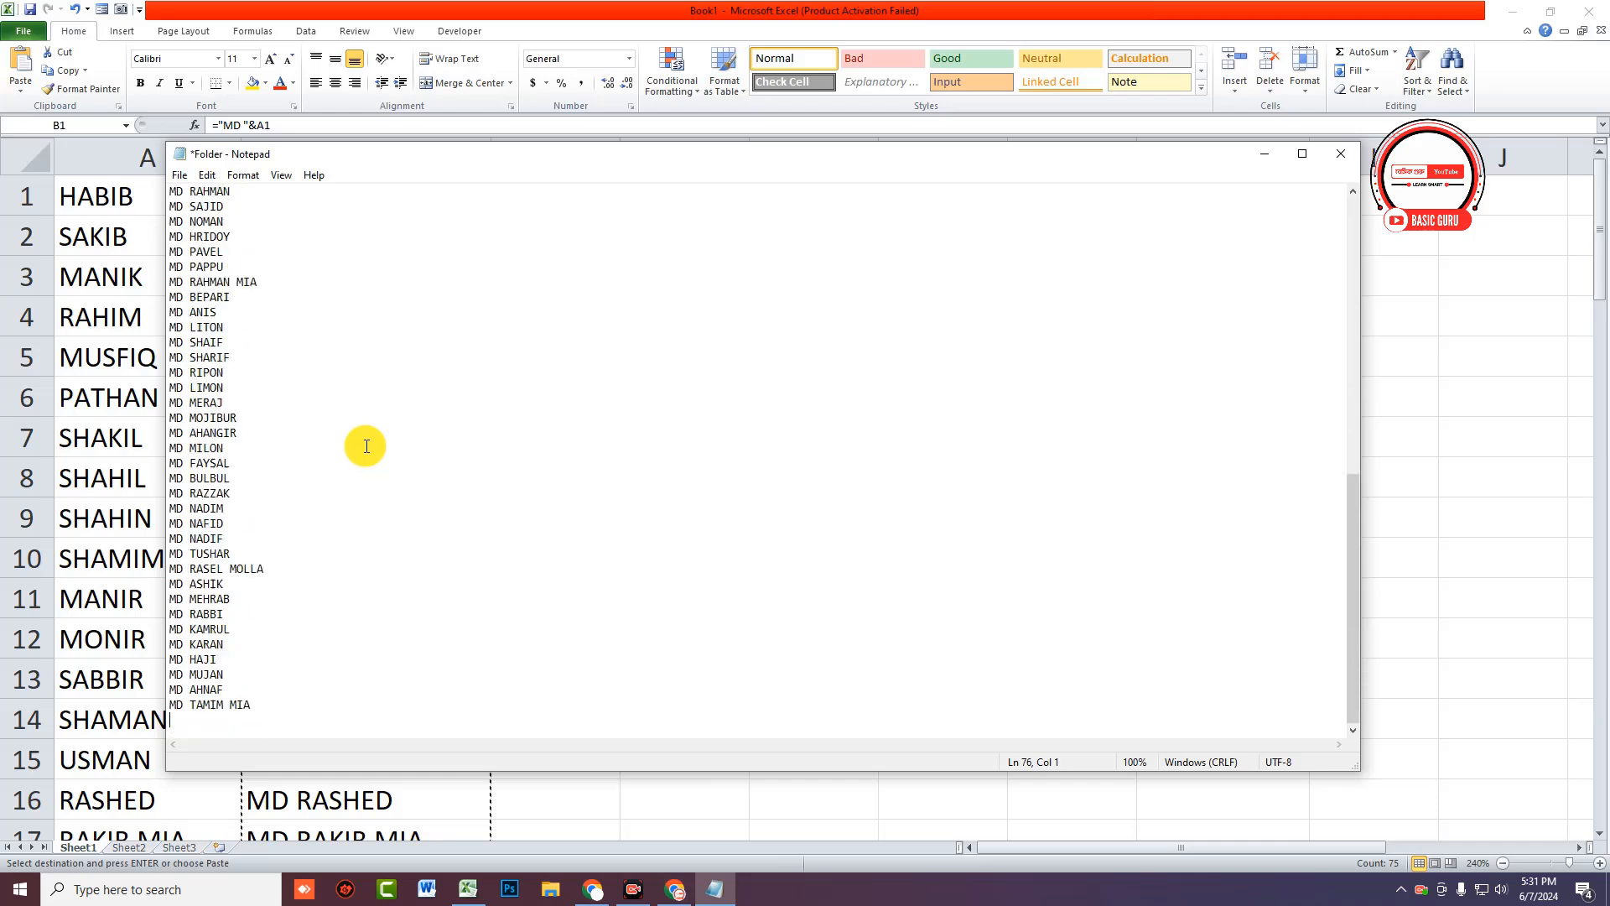
pyautogui.scroll(12, 365, 446)
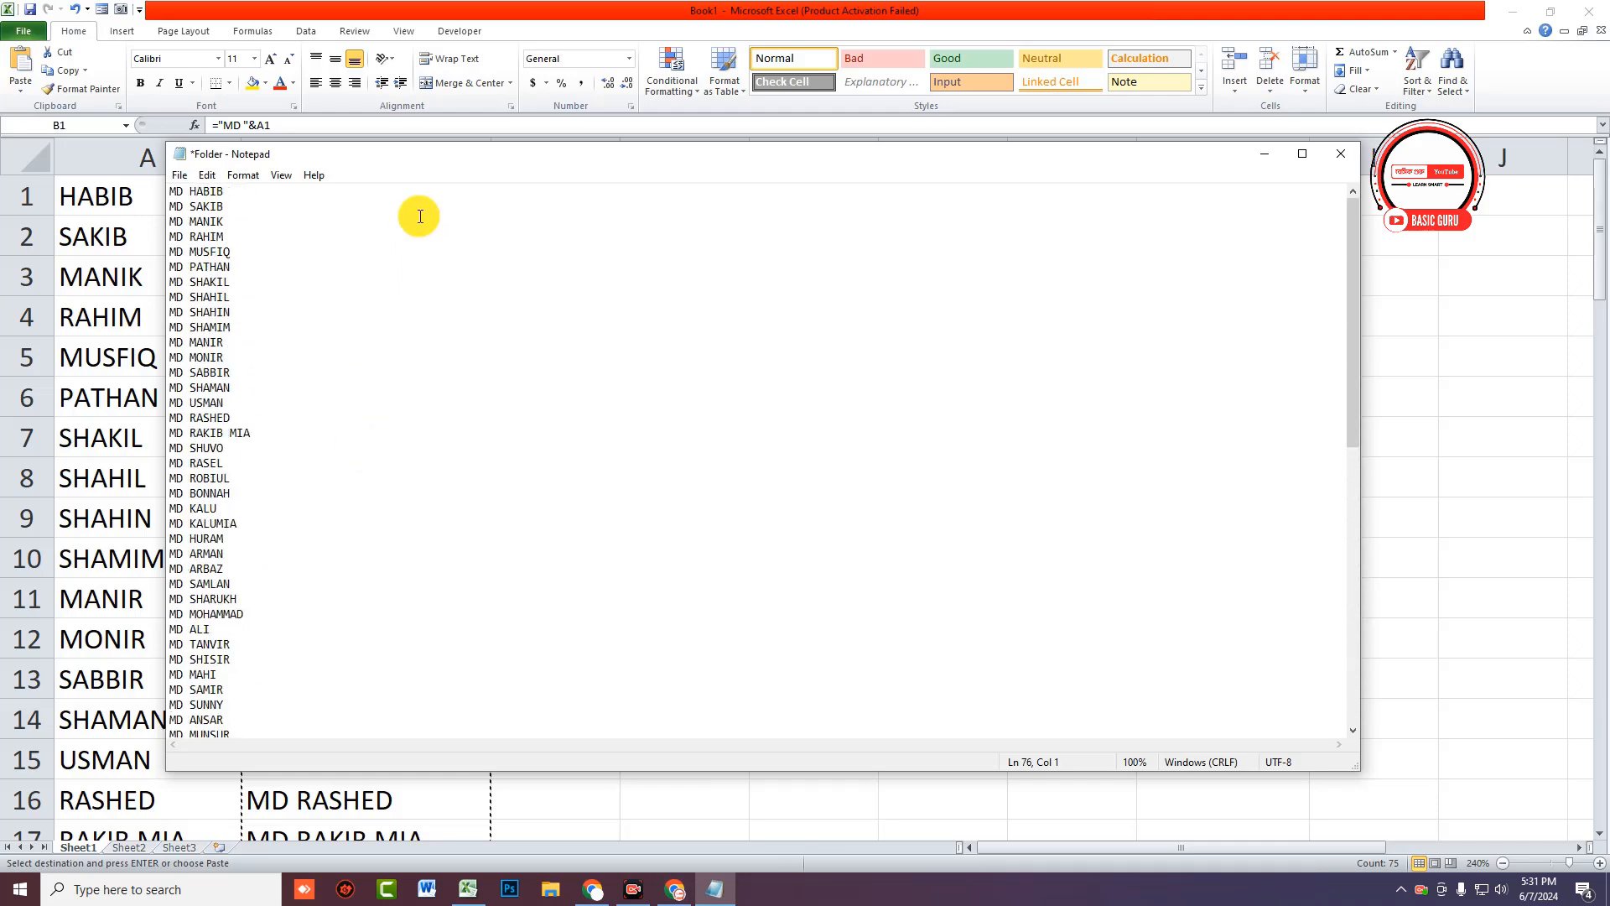
pyautogui.moveTo(431, 157); pyautogui.dragTo(463, 105)
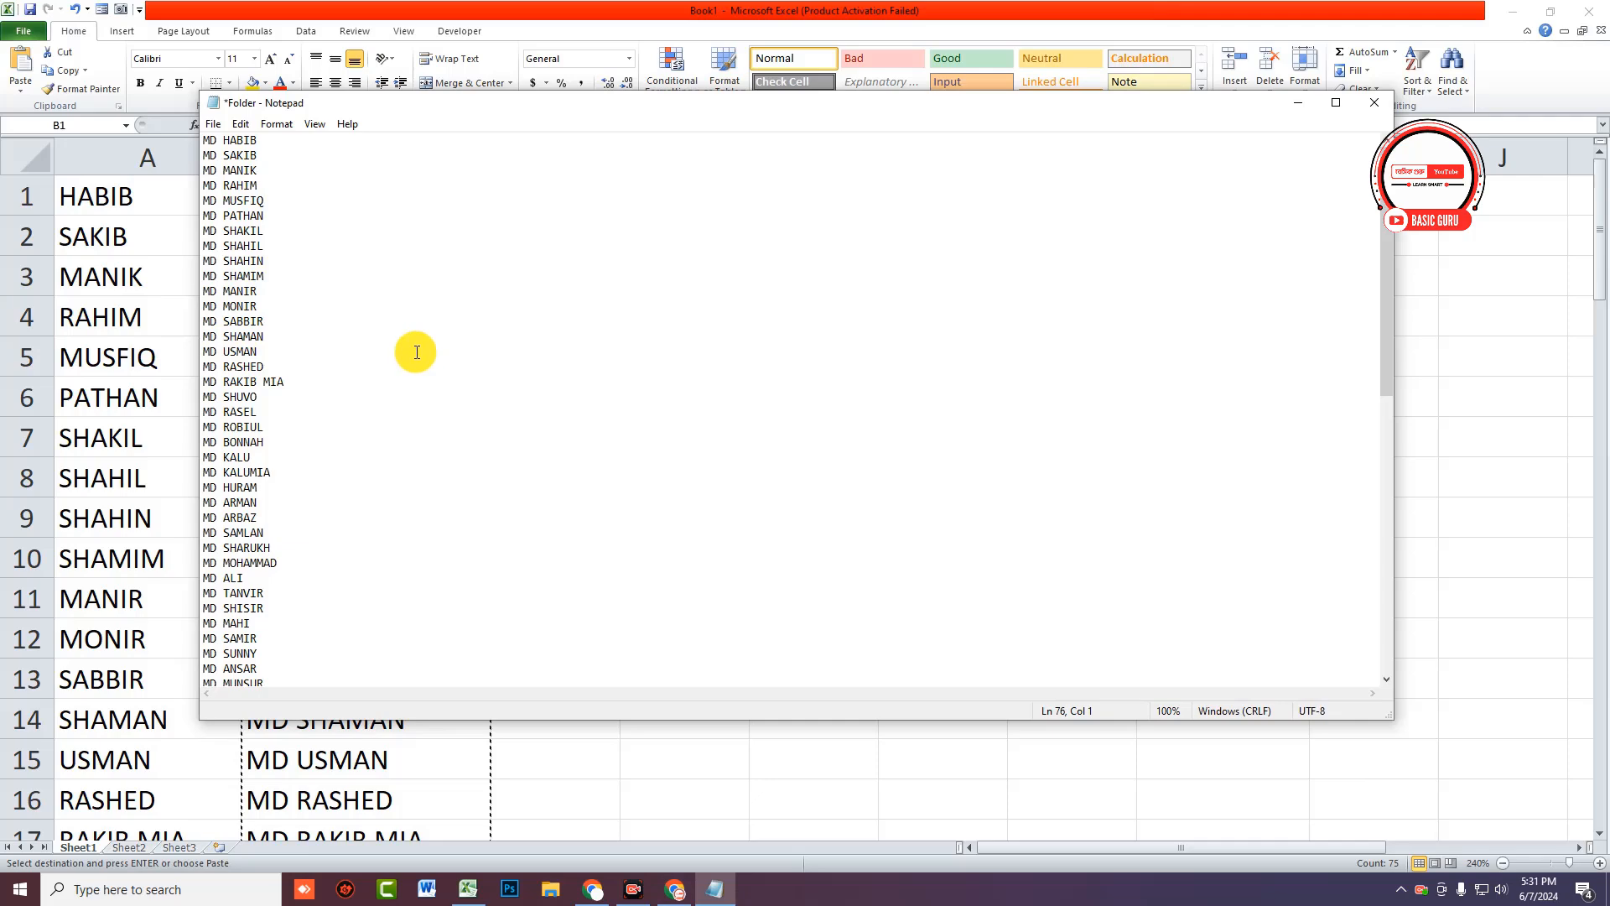
# Step: Save the Notepad document as Folder.bat in New folder on the Desktop
pyautogui.click(213, 123)
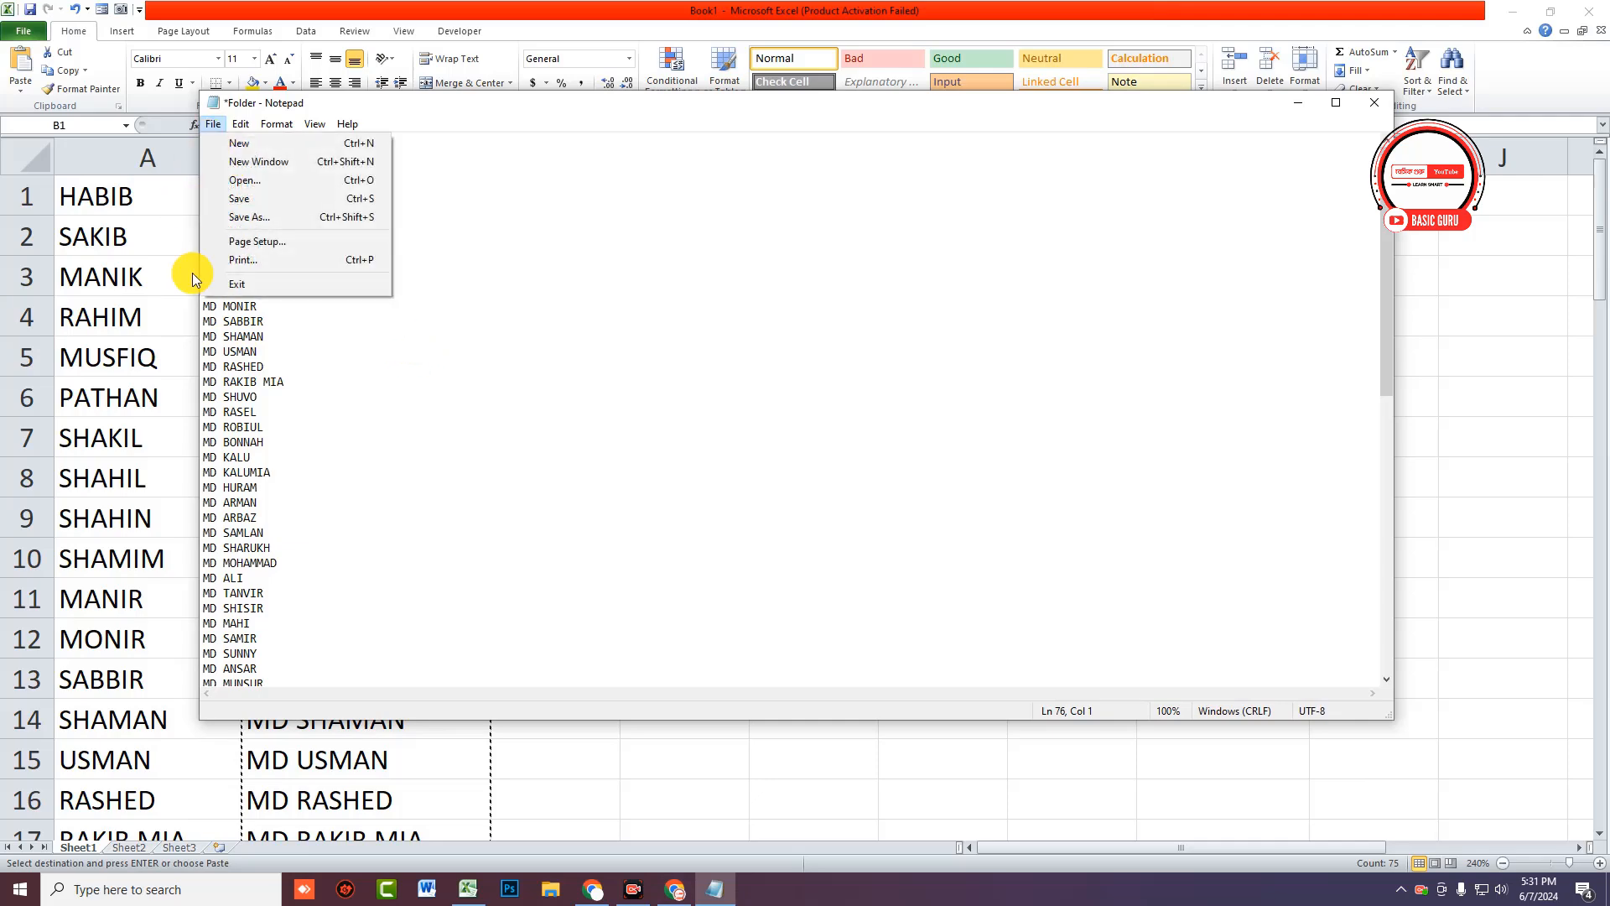
pyautogui.click(322, 223)
pyautogui.moveTo(502, 145); pyautogui.dragTo(611, 151)
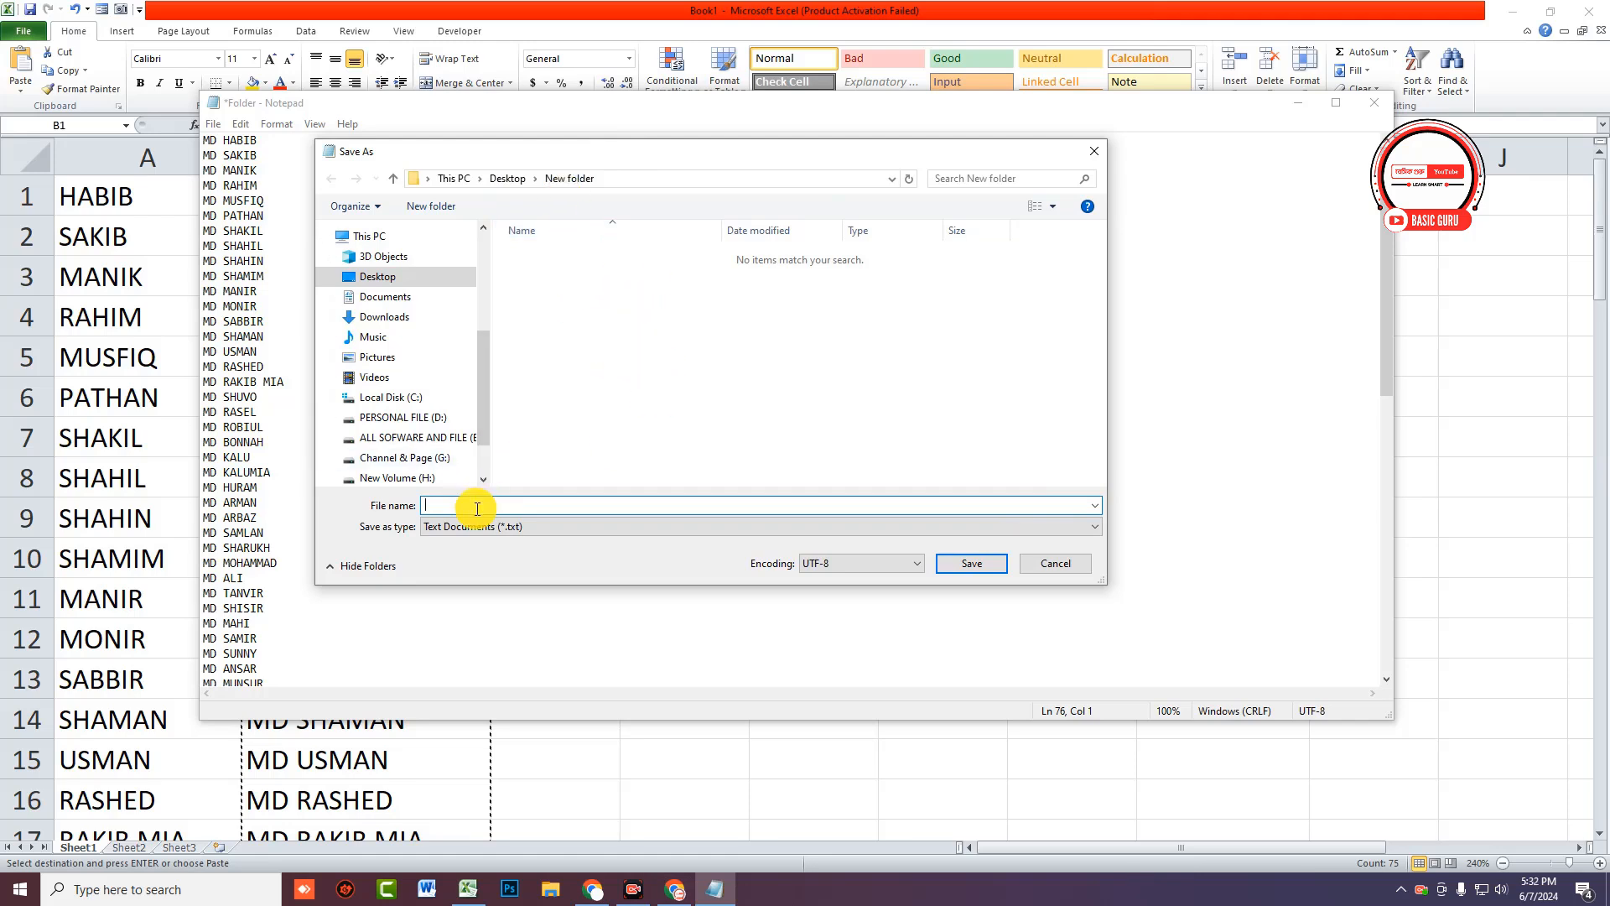
pyautogui.write('f')
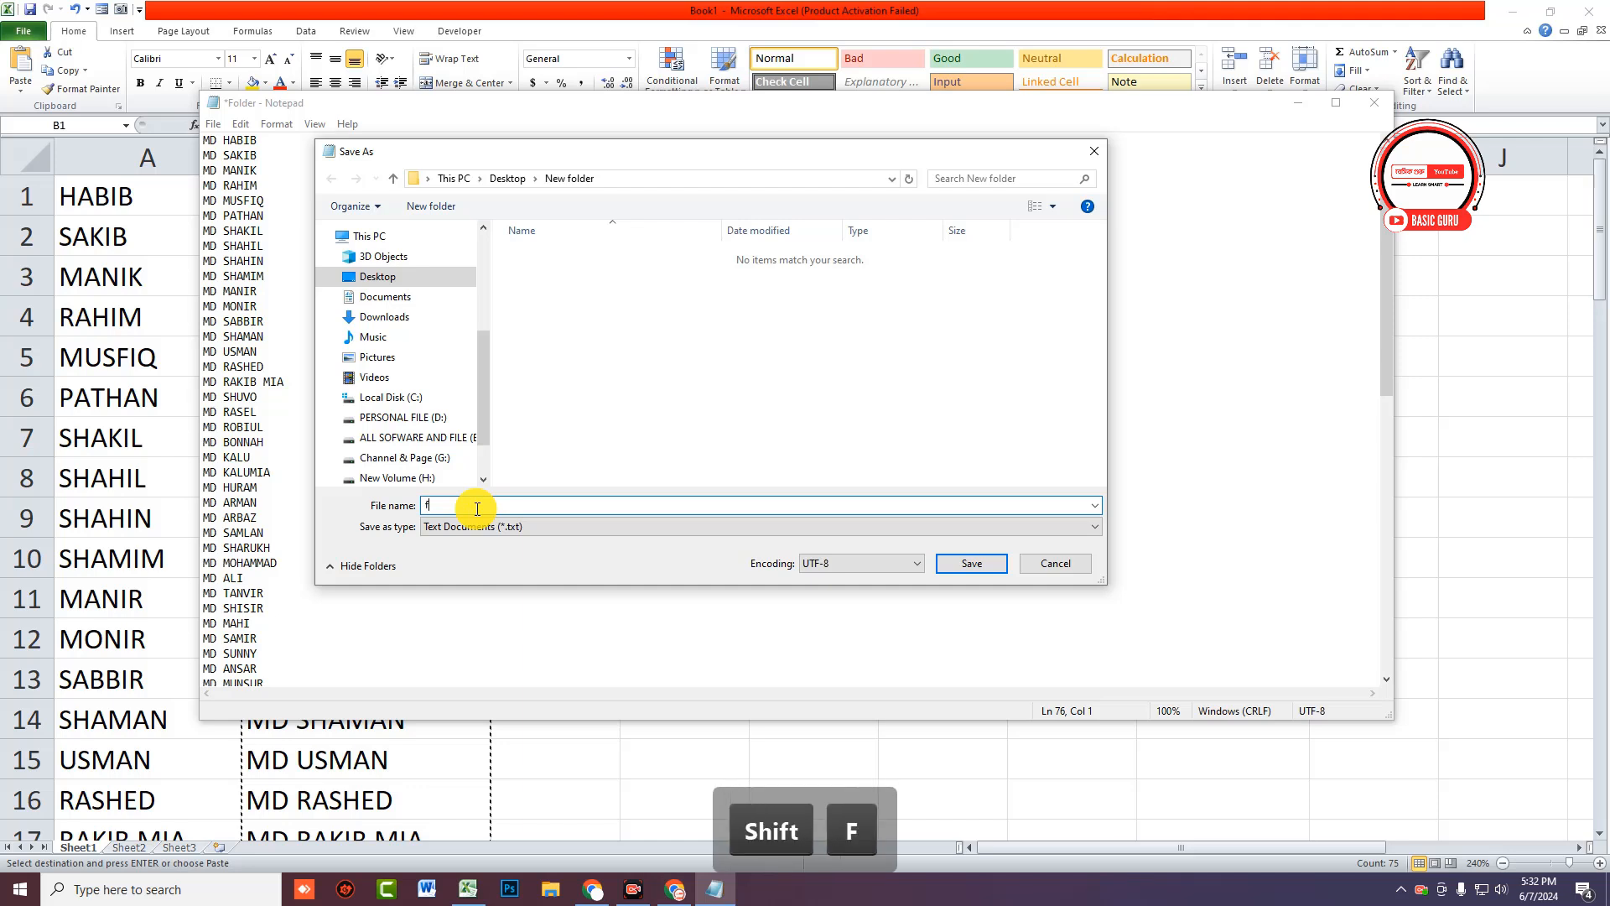
pyautogui.press('BackSpace')
pyautogui.press('capslock')
pyautogui.write('Folder')
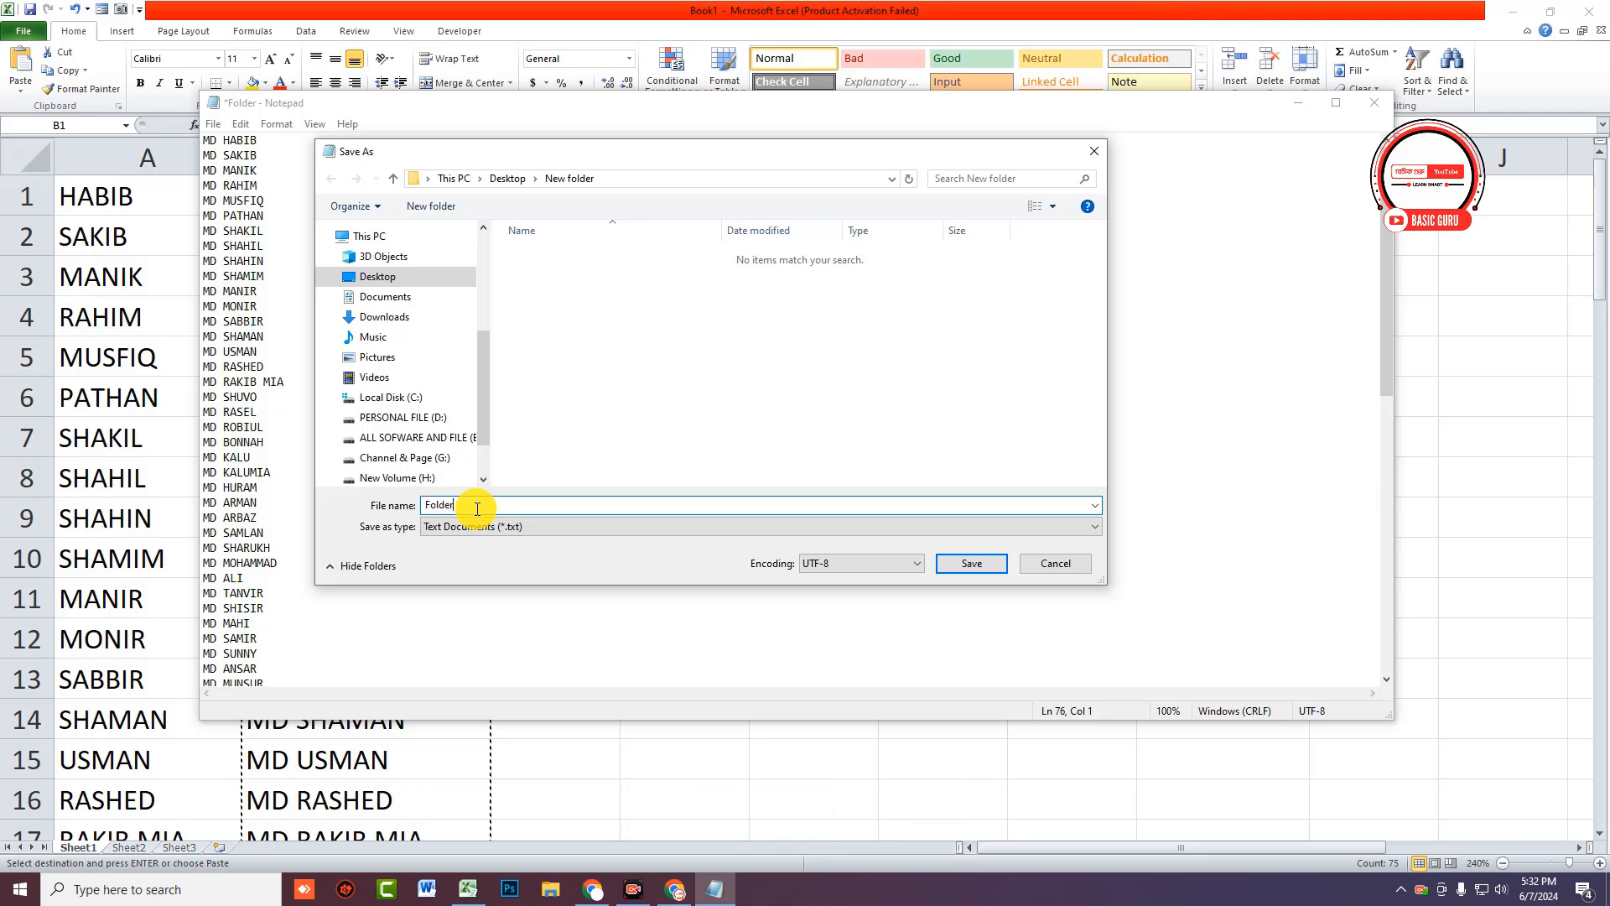
pyautogui.write('.bat')
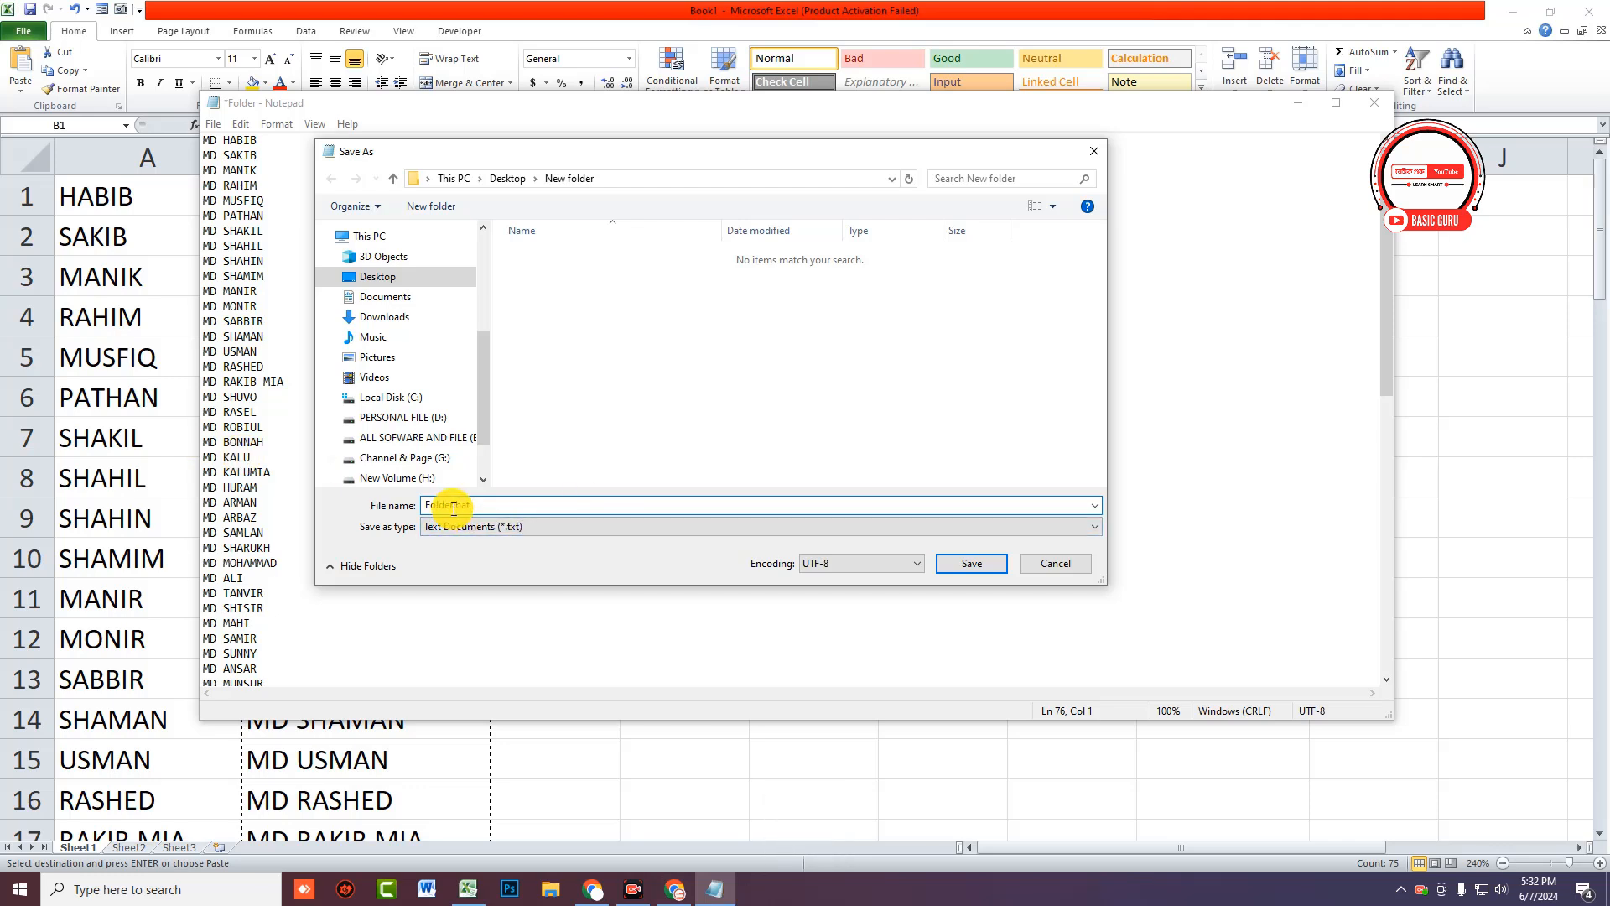
pyautogui.moveTo(456, 506); pyautogui.dragTo(506, 506)
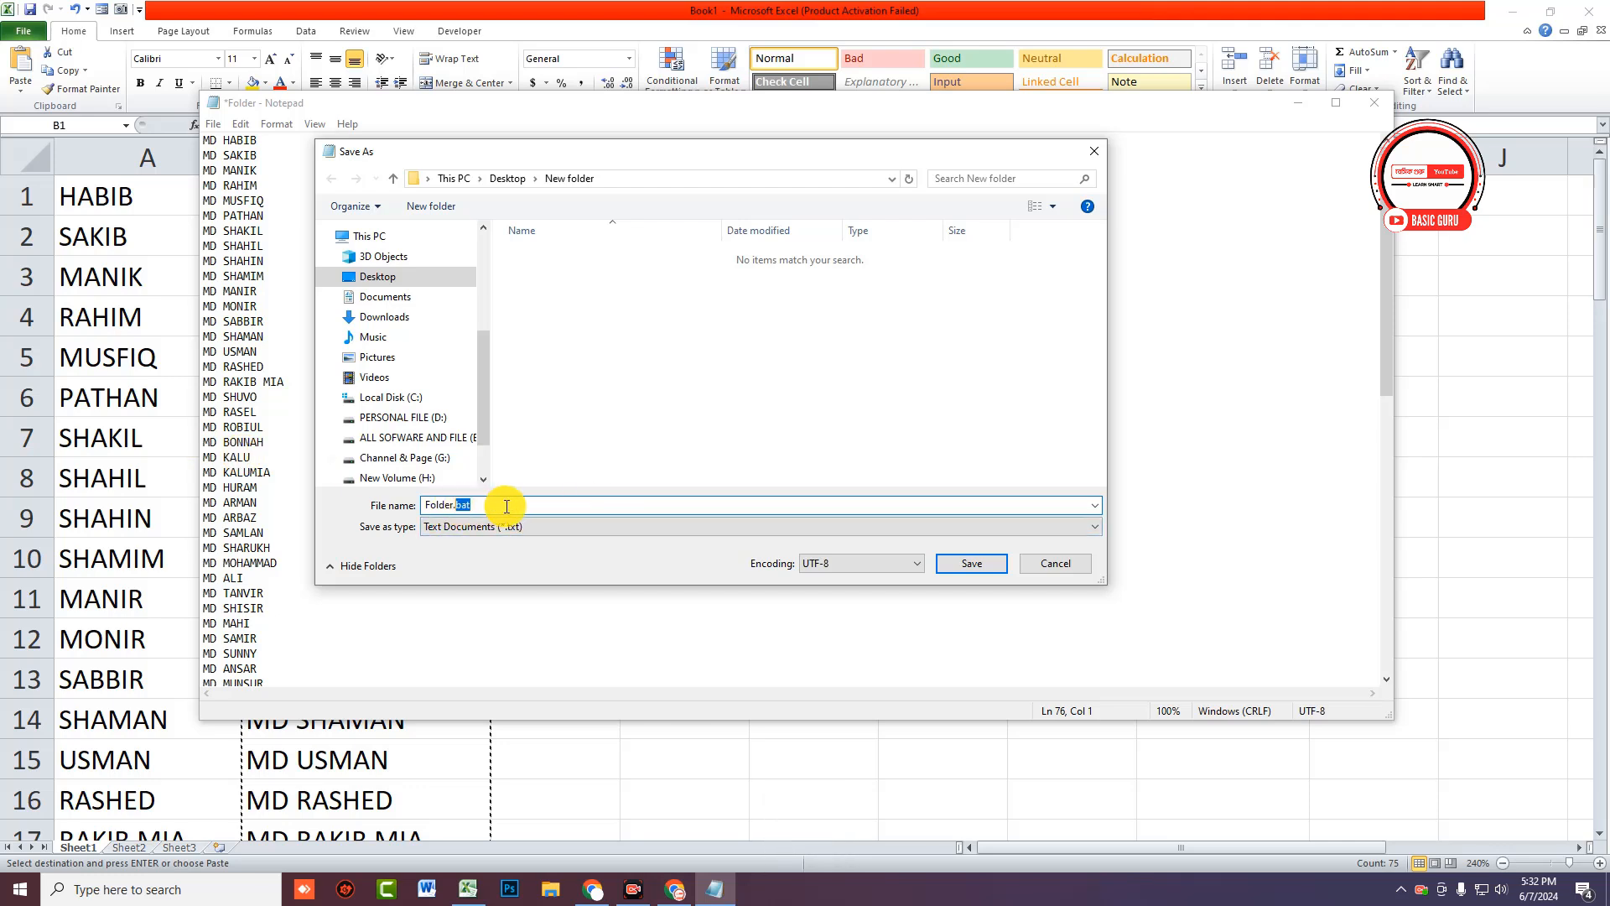
pyautogui.click(954, 569)
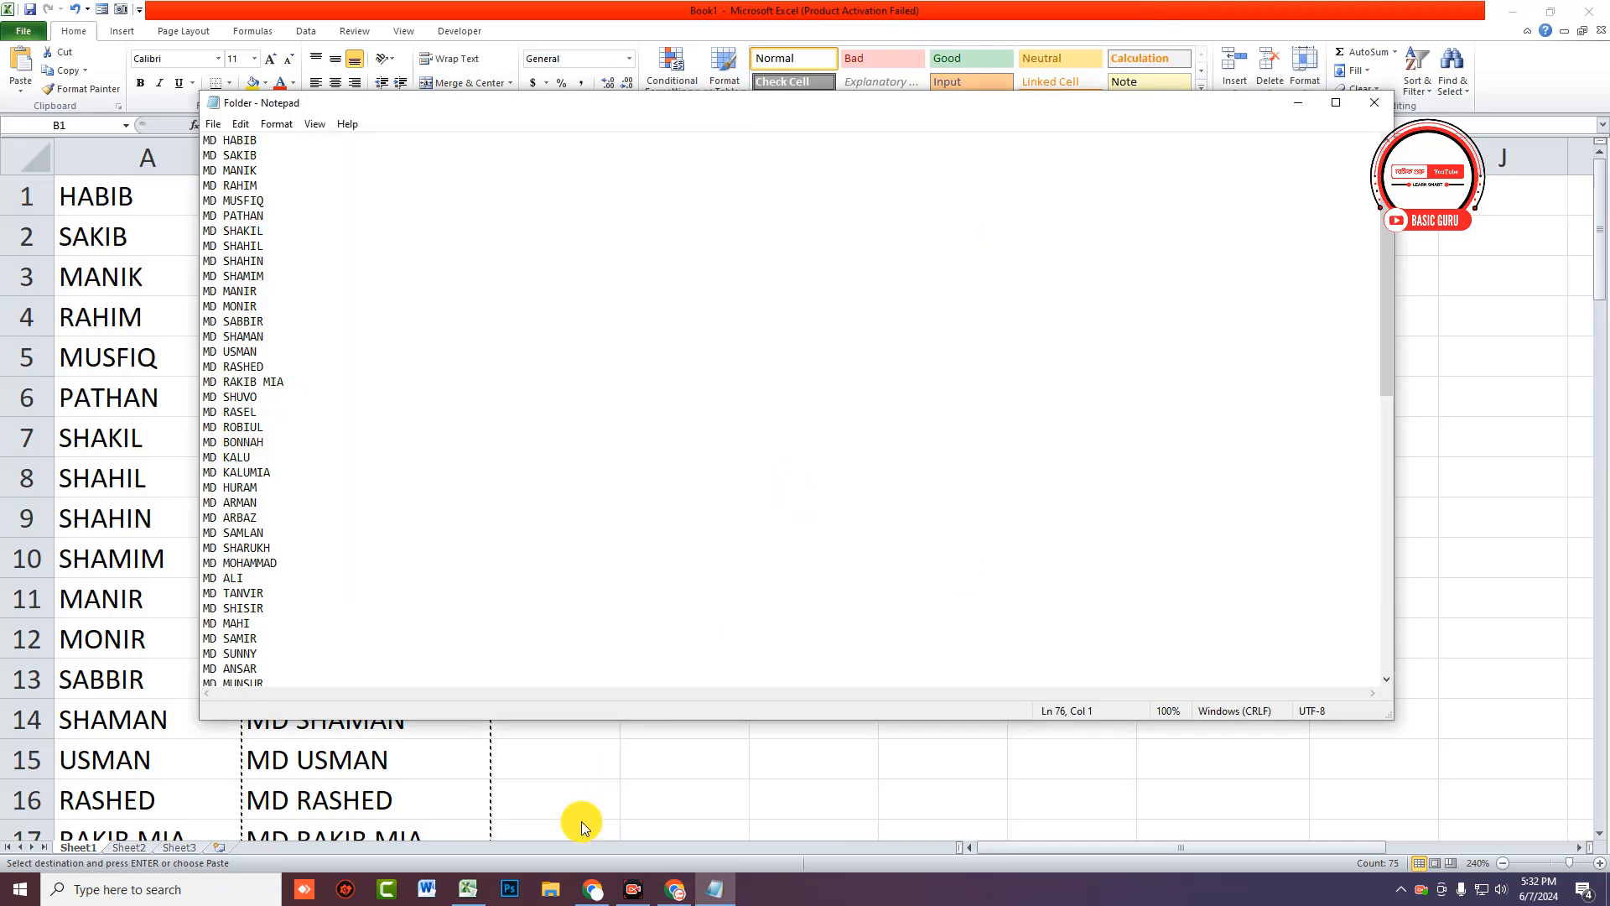
# Step: Minimise Excel and Notepad, open New folder on the desktop, and run Folder.bat
pyautogui.click(1525, 12)
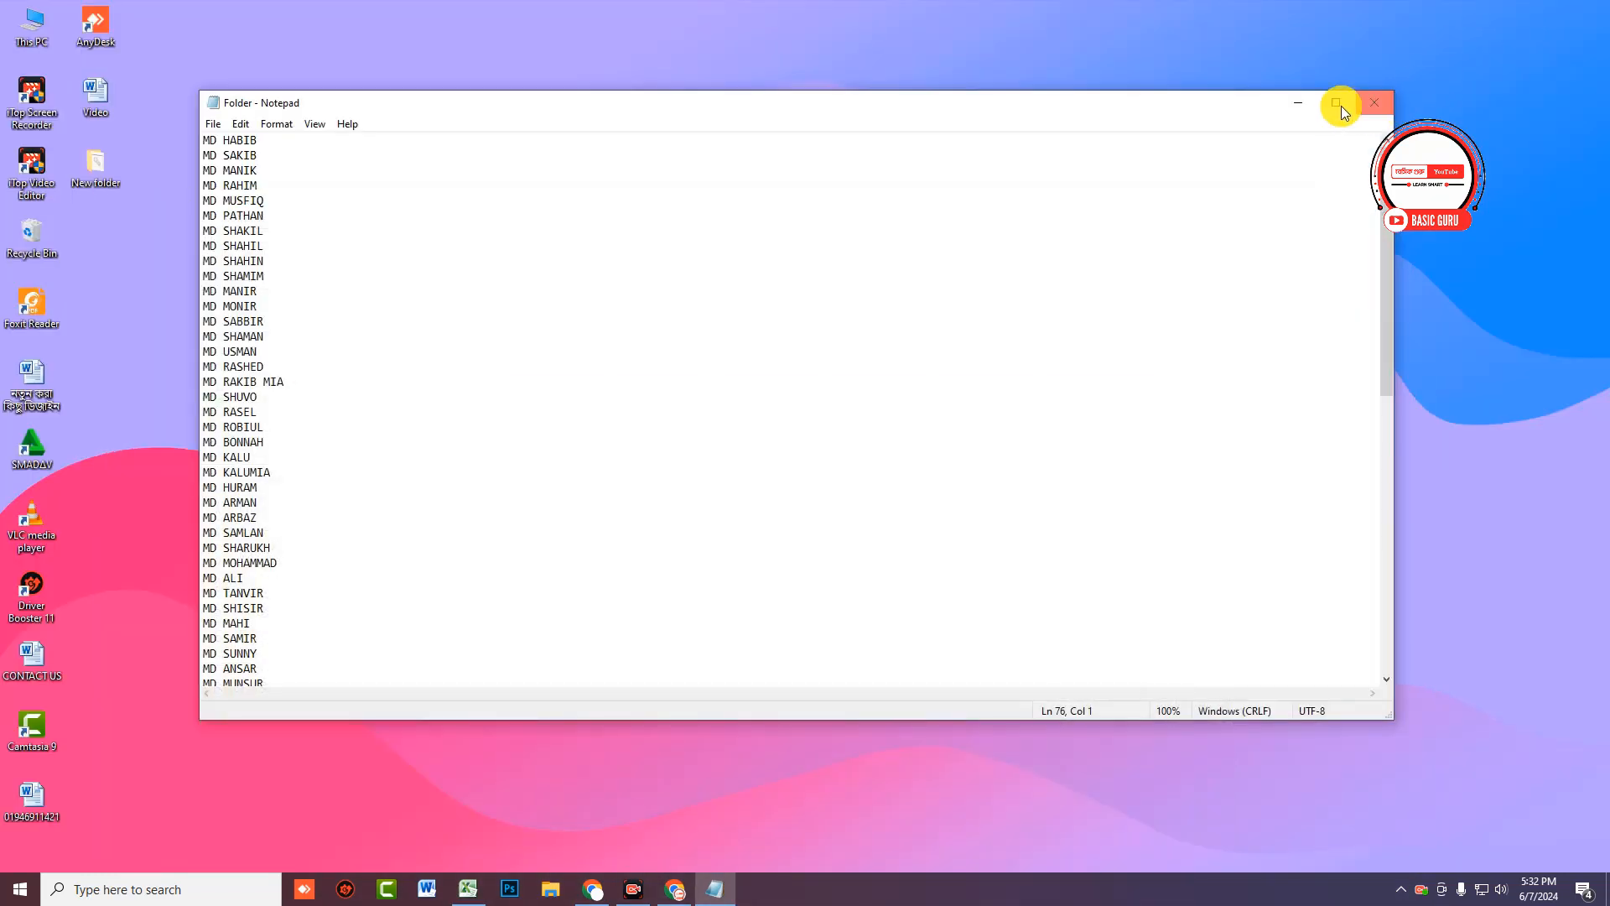
pyautogui.click(1299, 102)
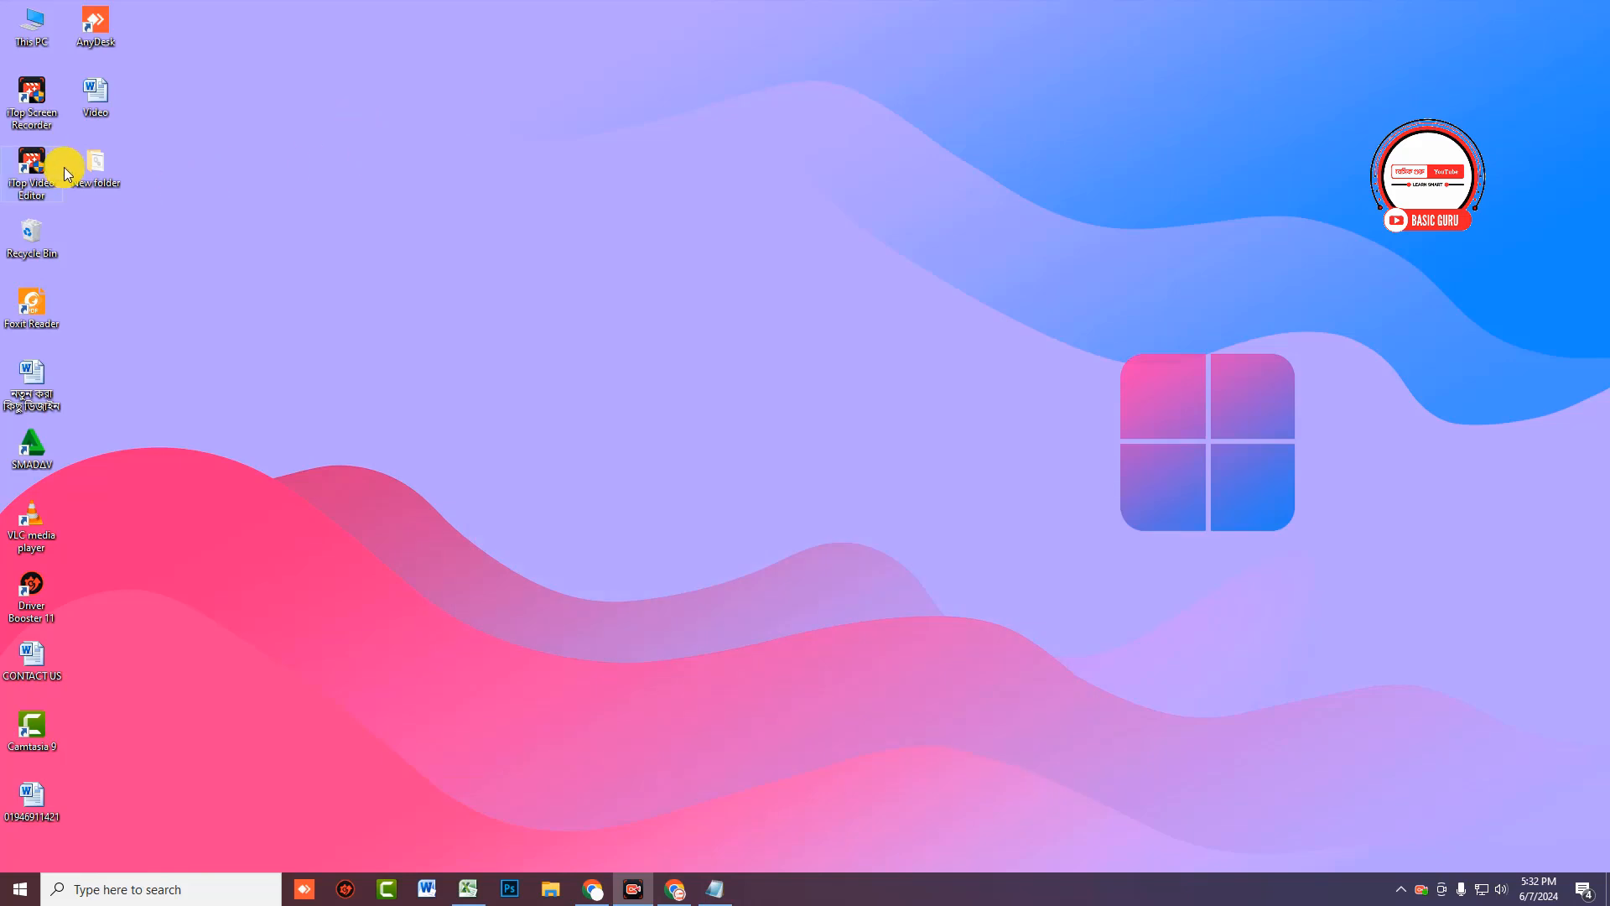
pyautogui.doubleClick(112, 168)
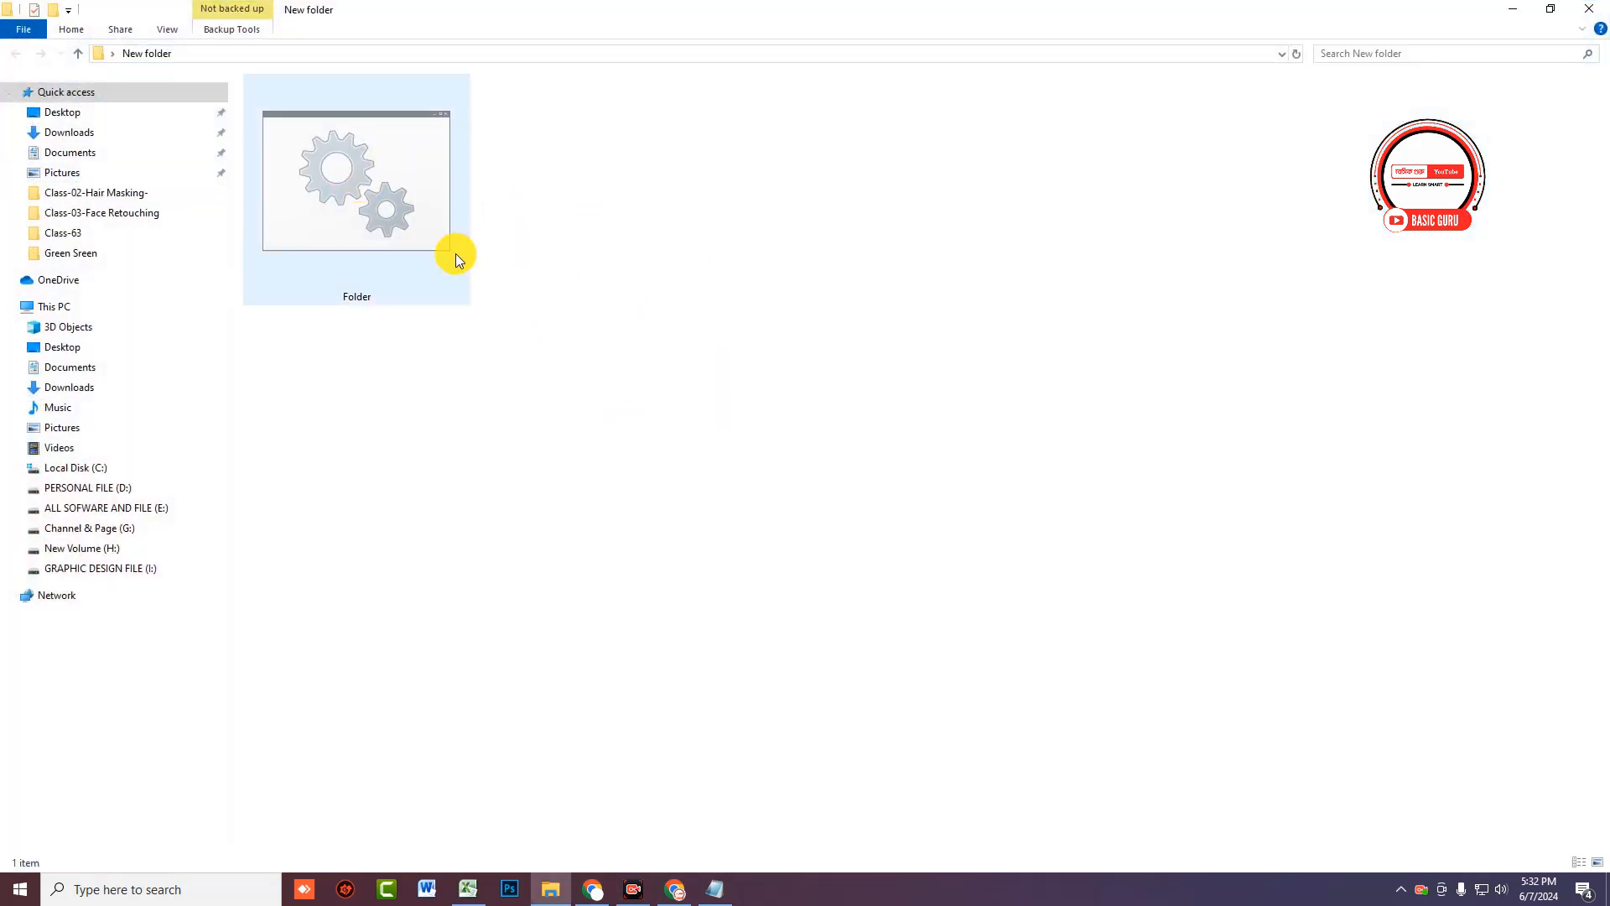
pyautogui.click(358, 197)
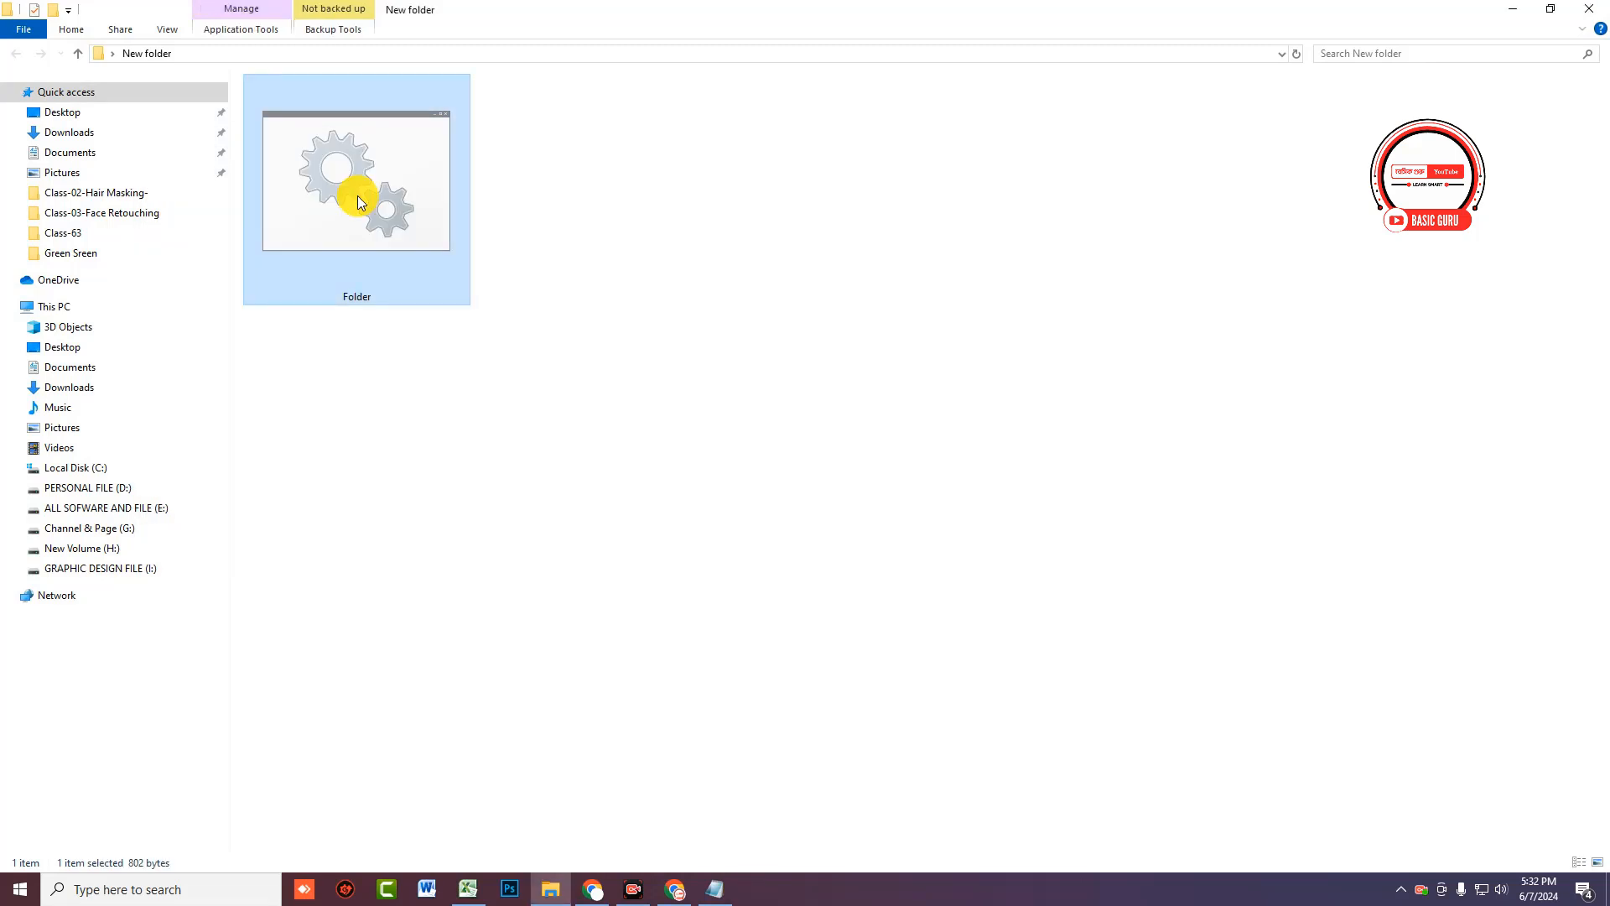
pyautogui.doubleClick(357, 201)
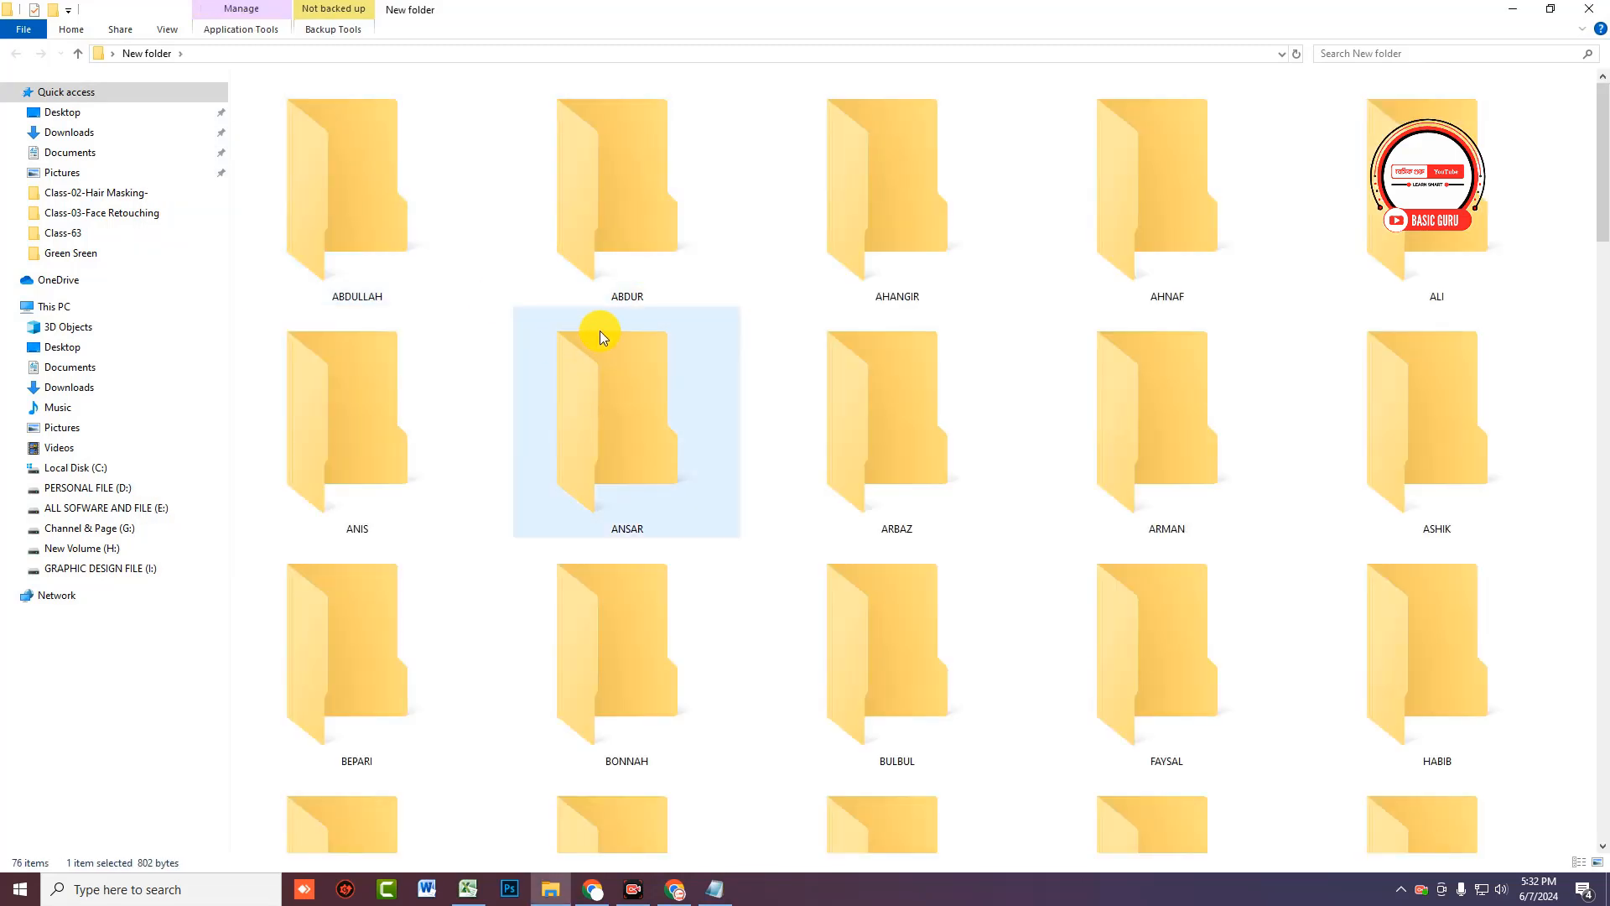
# Step: Scroll through New folder to check the created name folders, then return to Excel
pyautogui.scroll(-12, 717, 496)
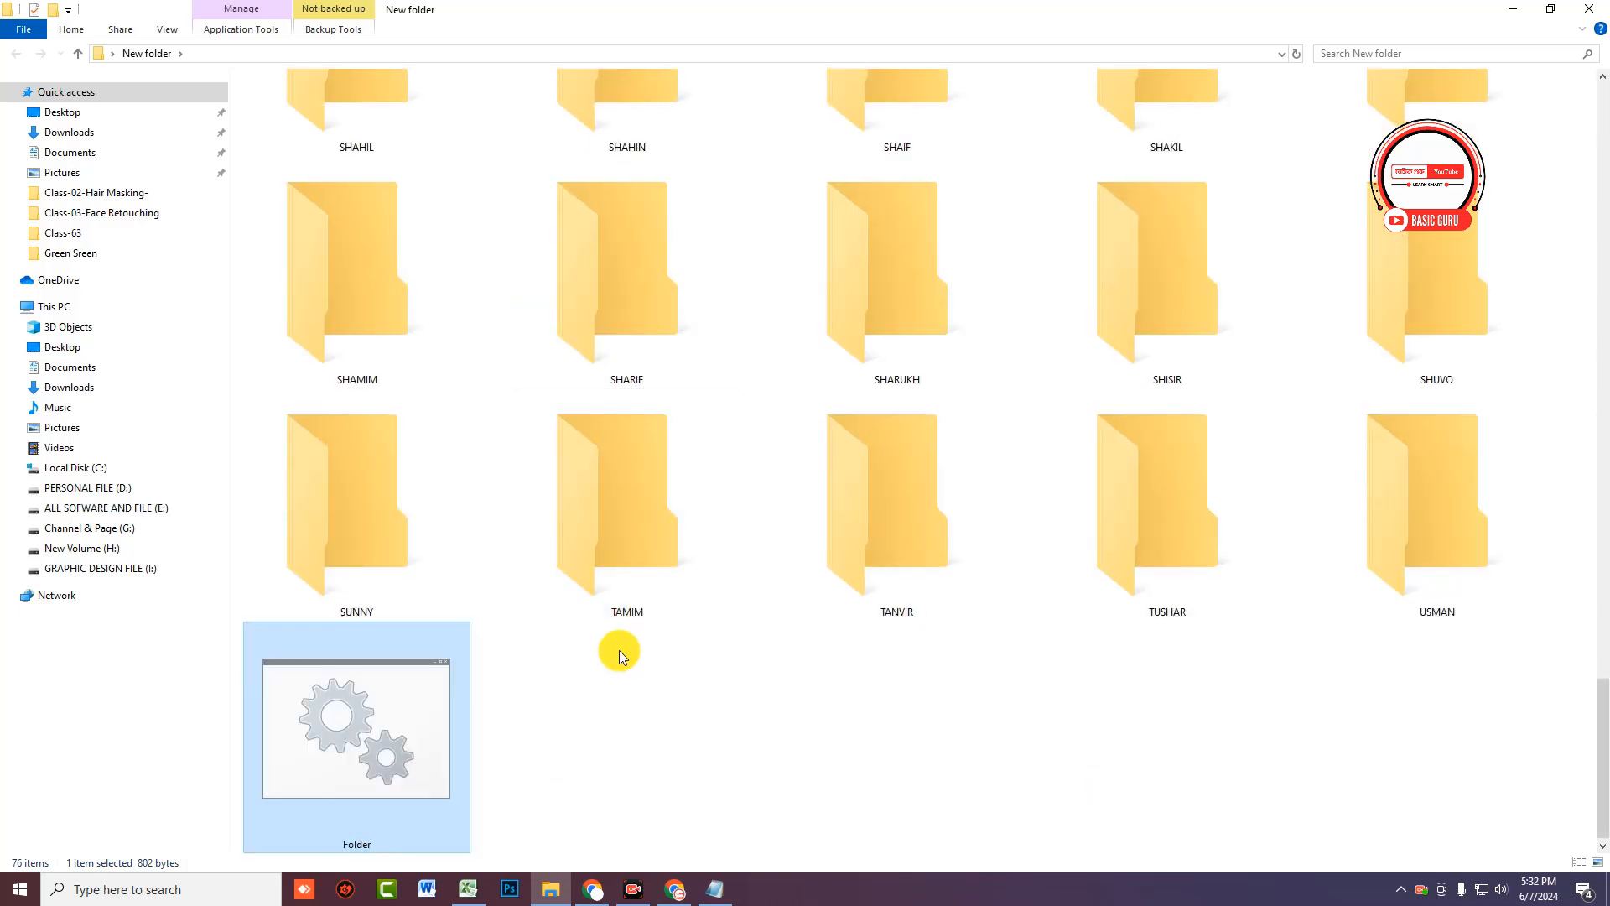
pyautogui.scroll(9, 619, 651)
pyautogui.scroll(3, 619, 651)
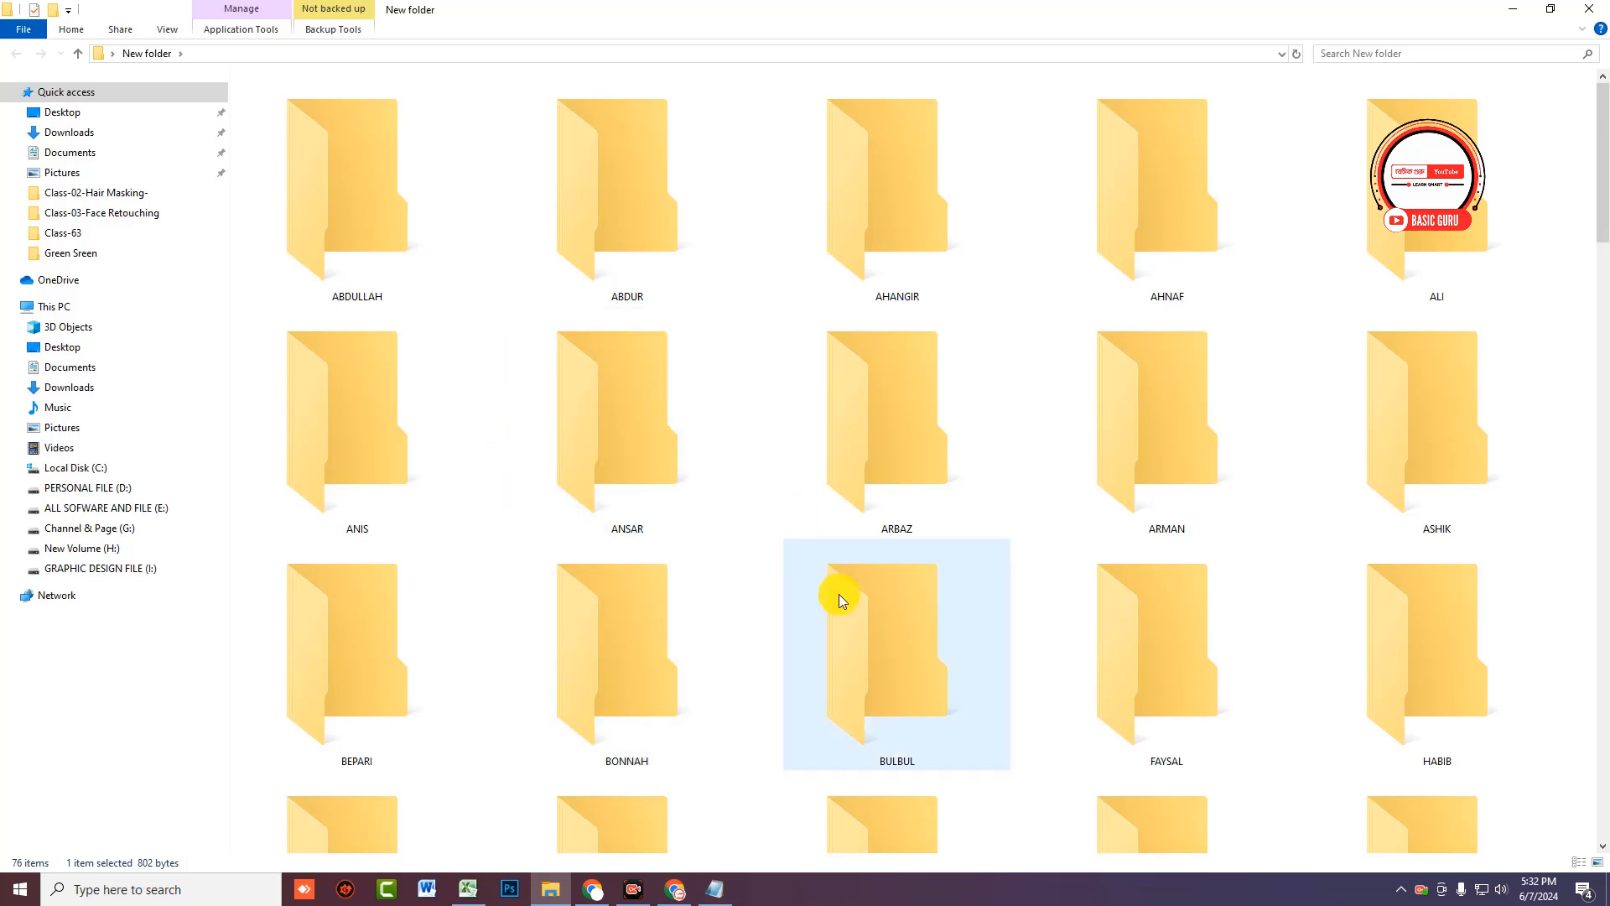
pyautogui.scroll(-12, 839, 596)
pyautogui.scroll(12, 834, 603)
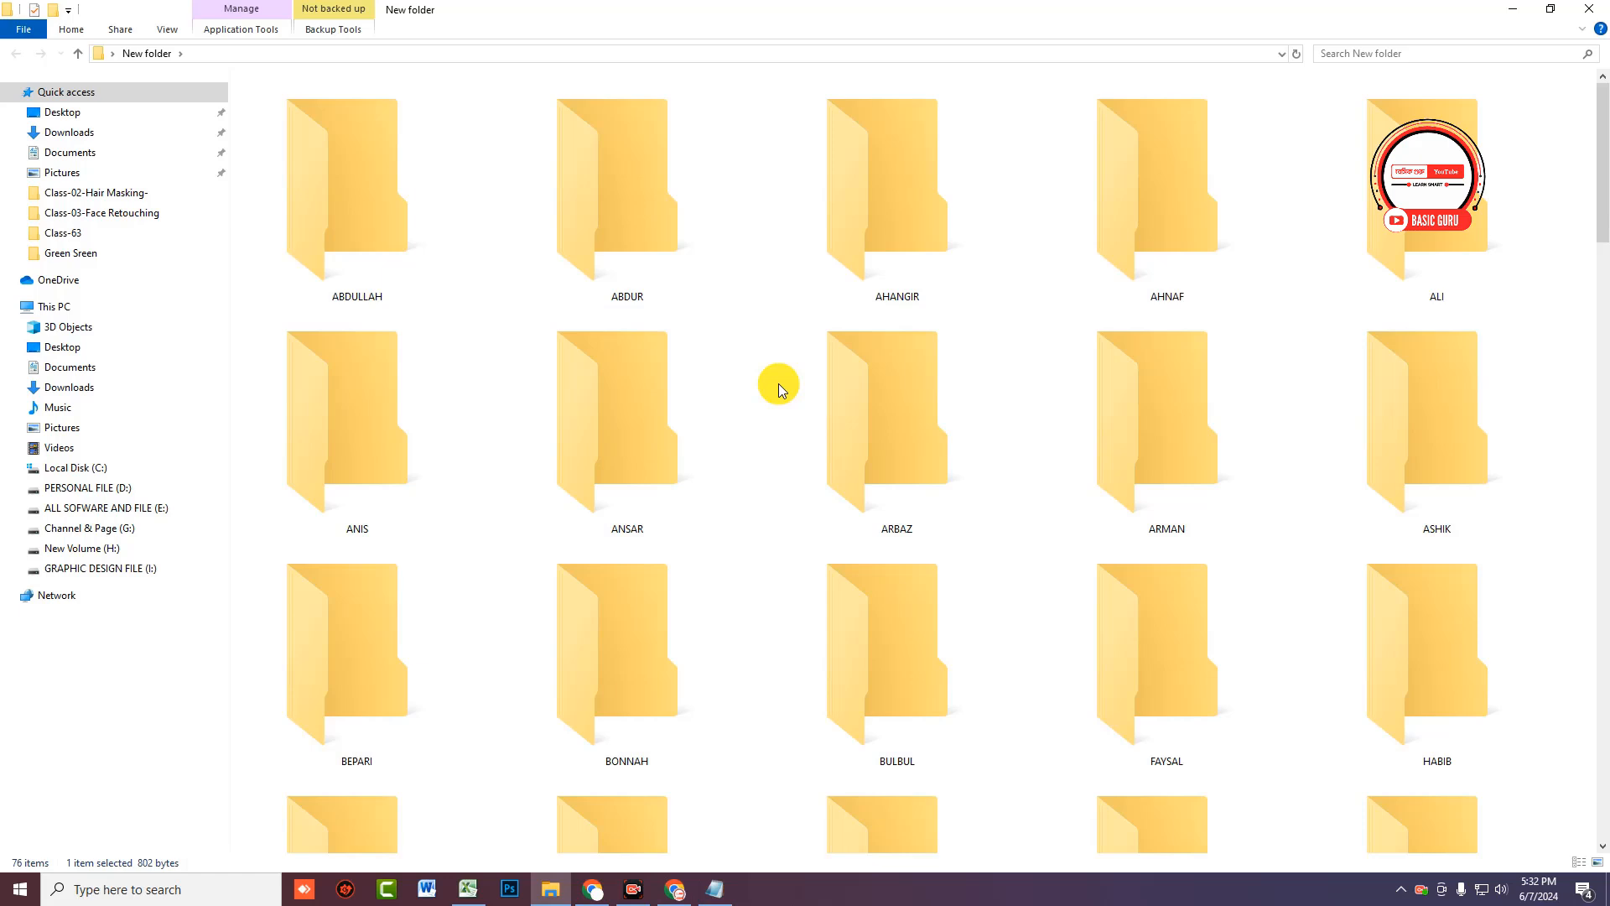
pyautogui.scroll(-10, 749, 446)
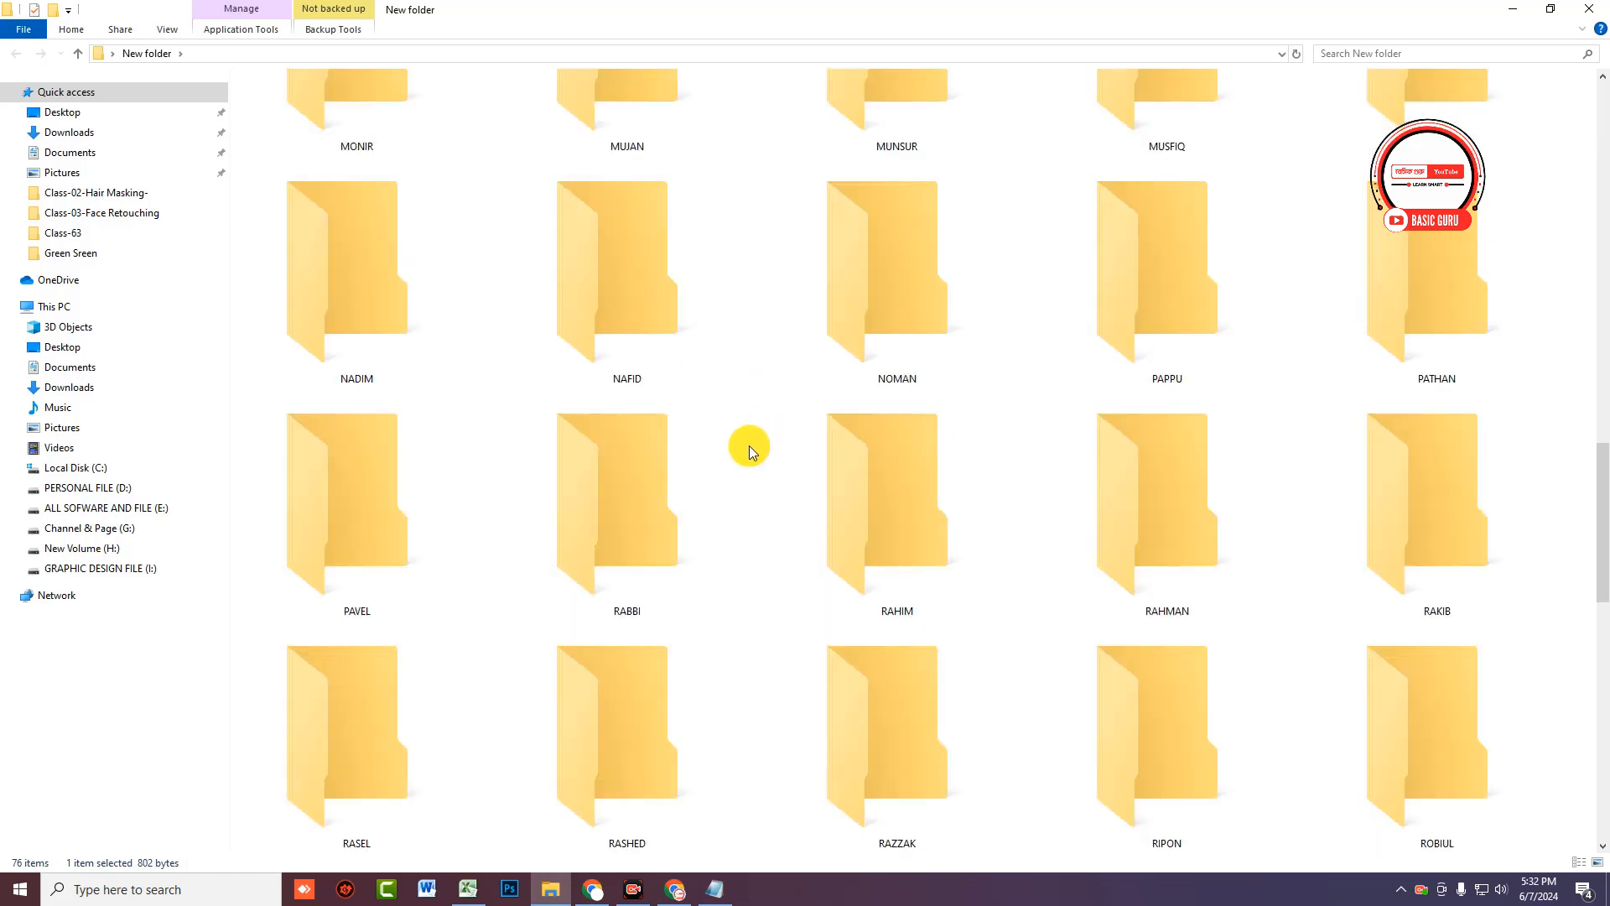
pyautogui.scroll(-3, 748, 445)
pyautogui.scroll(13, 748, 456)
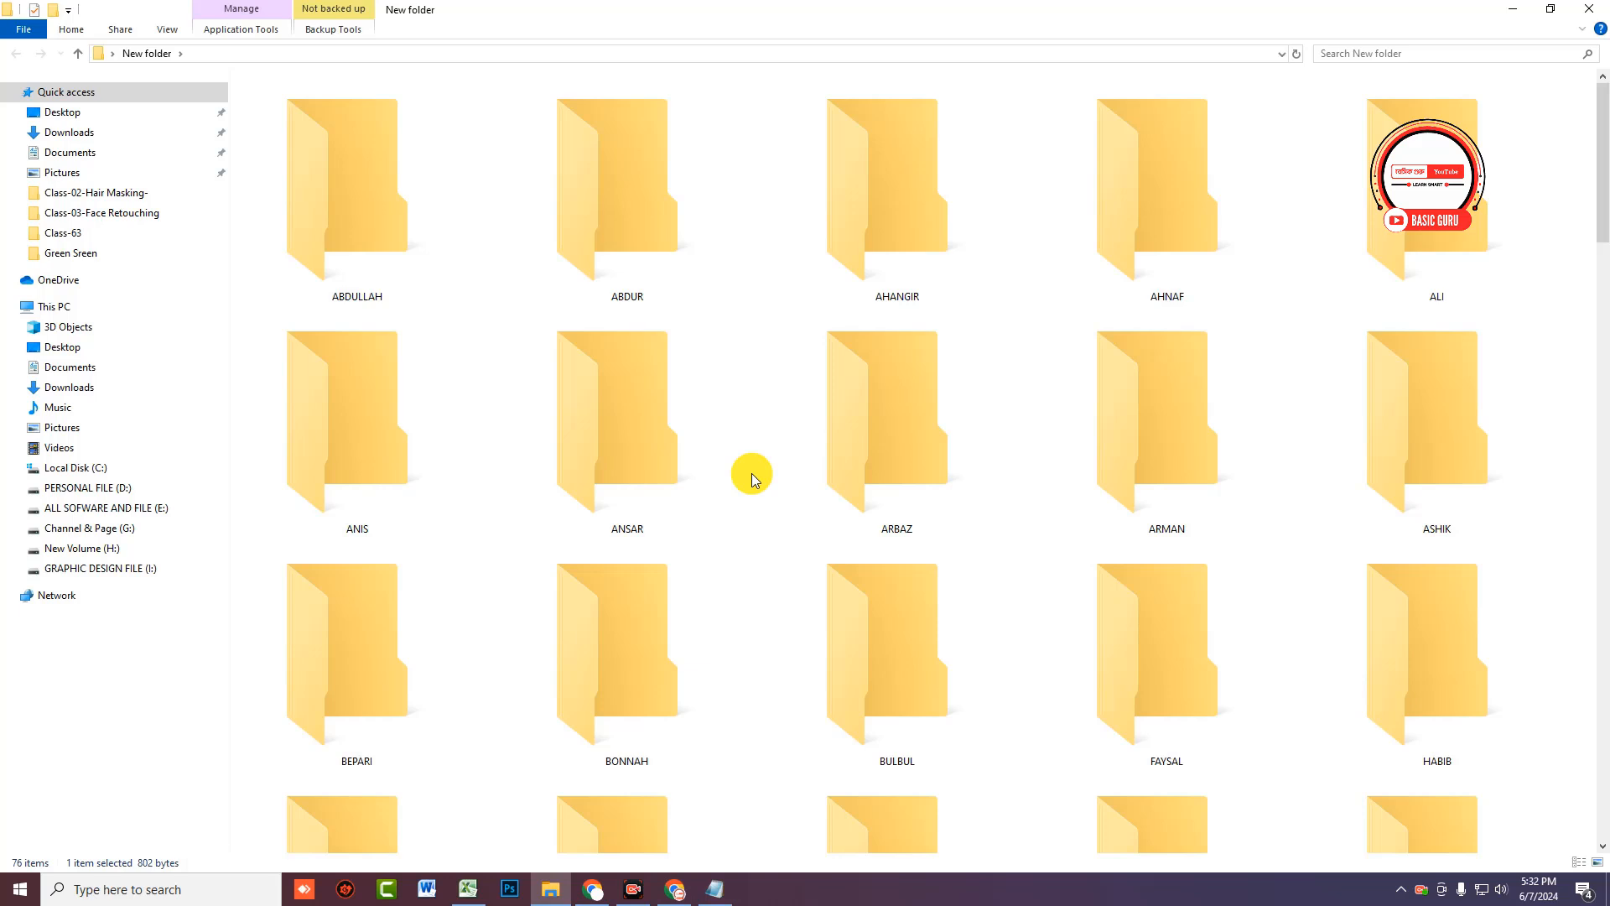
pyautogui.scroll(-13, 751, 473)
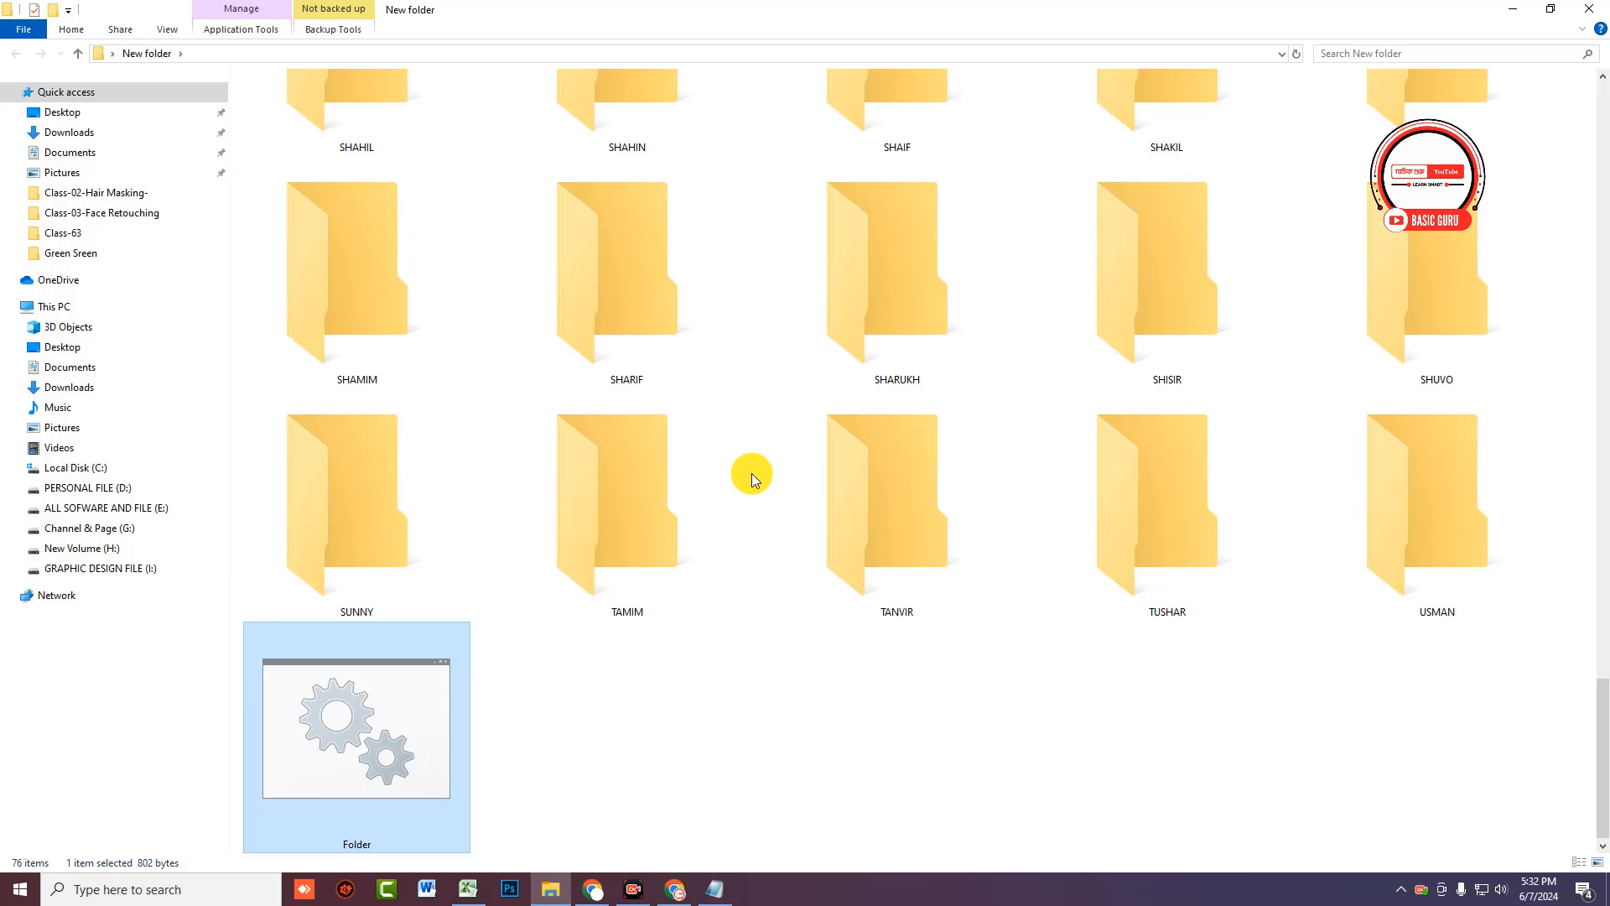
pyautogui.scroll(5, 751, 473)
pyautogui.scroll(8, 629, 738)
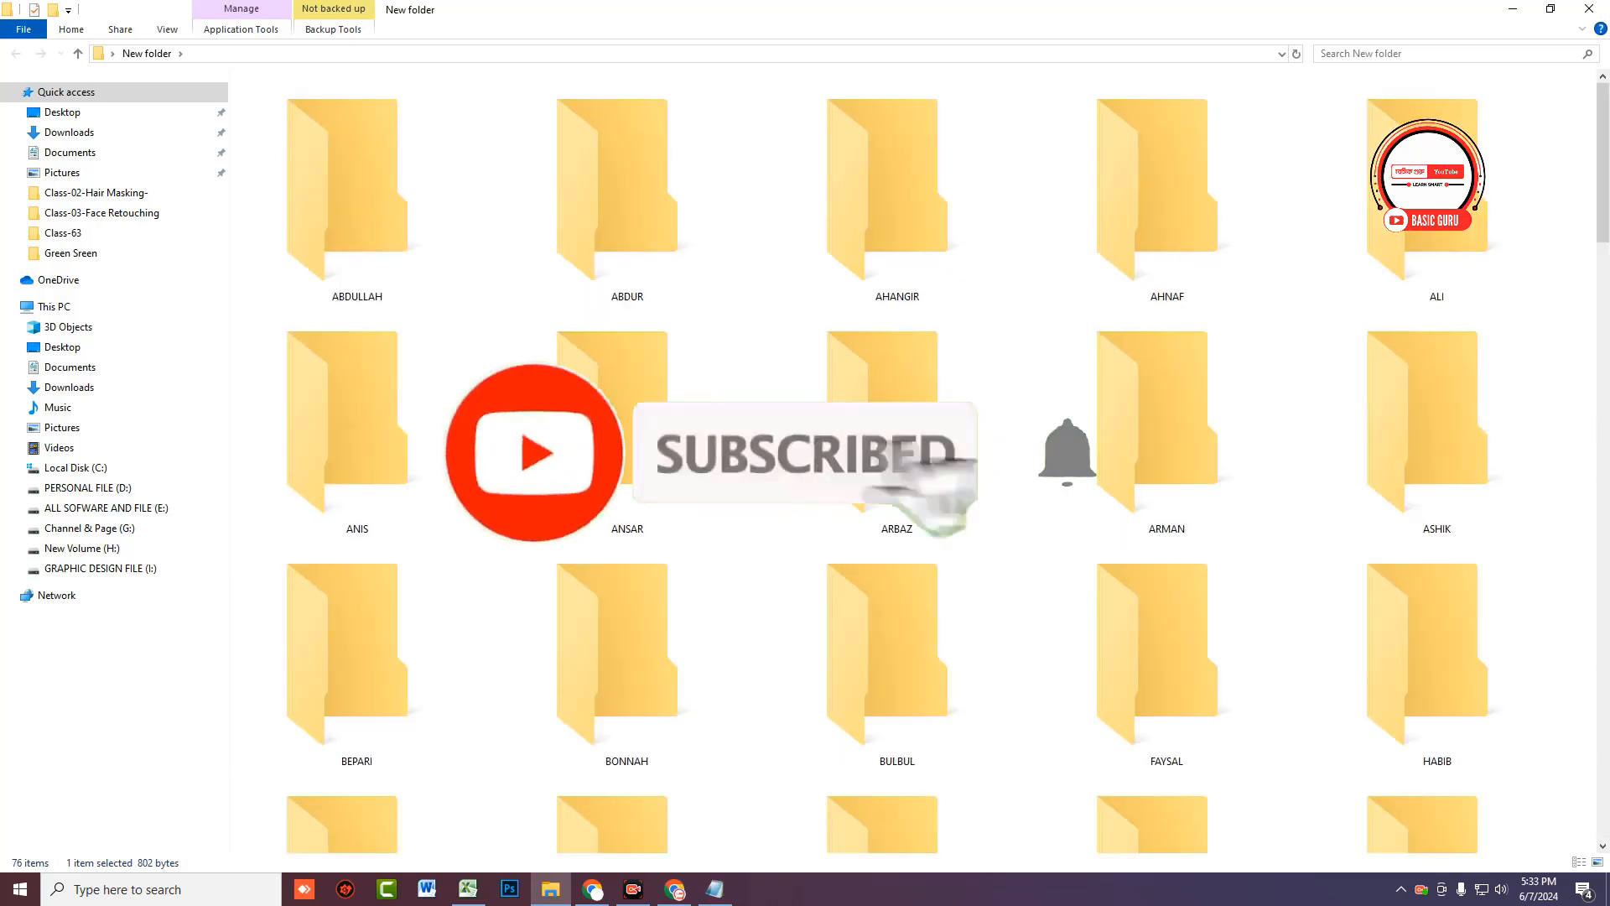
pyautogui.click(466, 890)
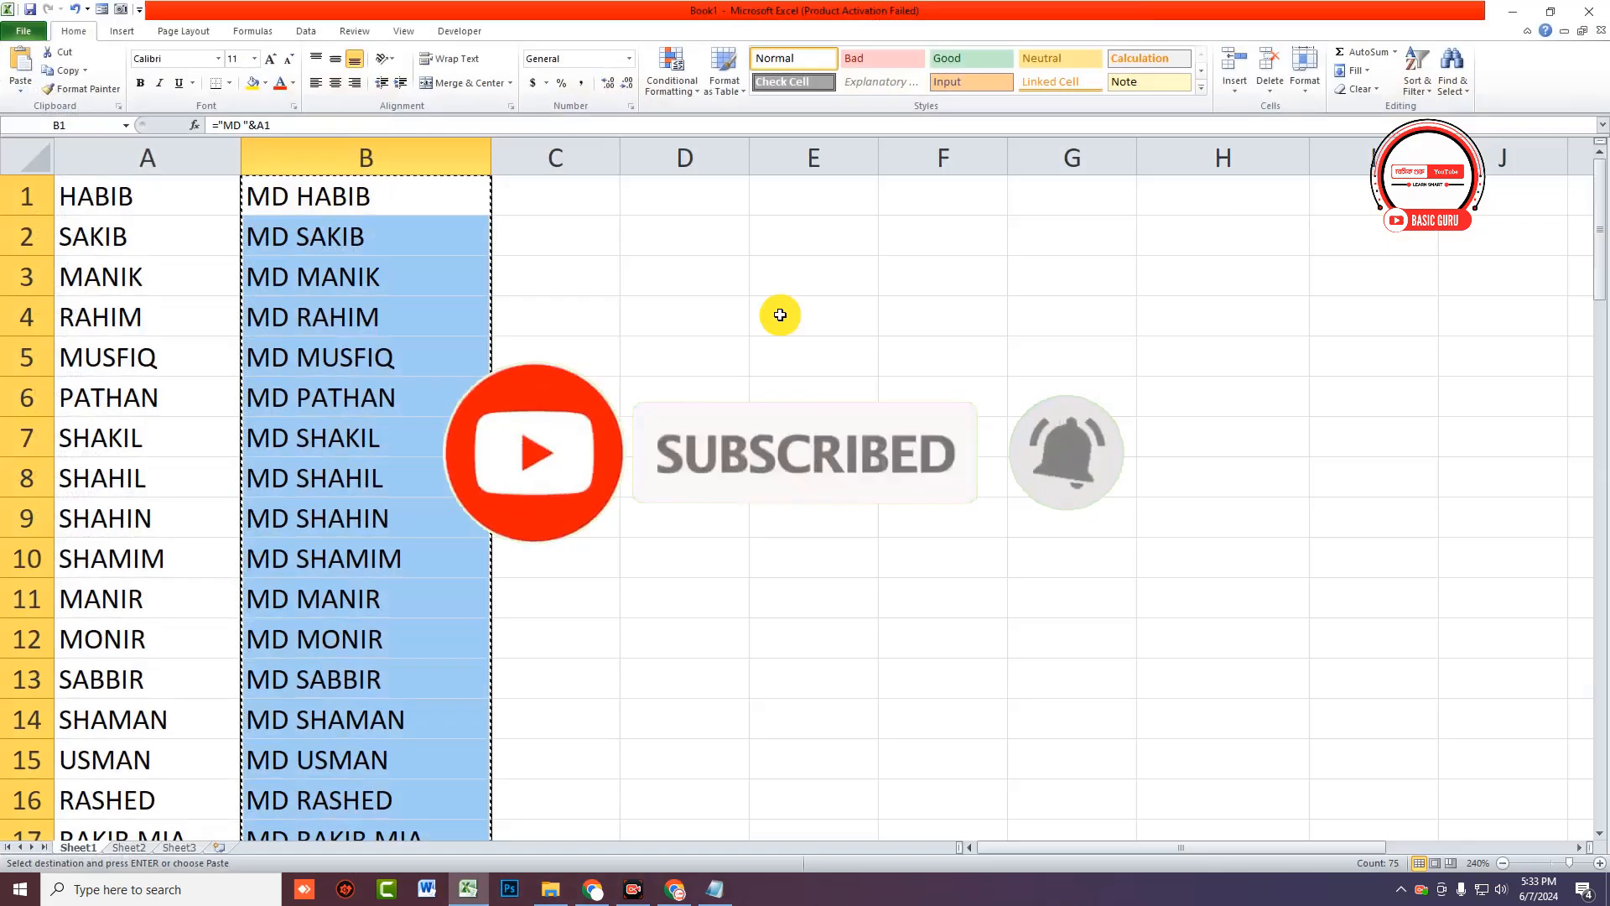